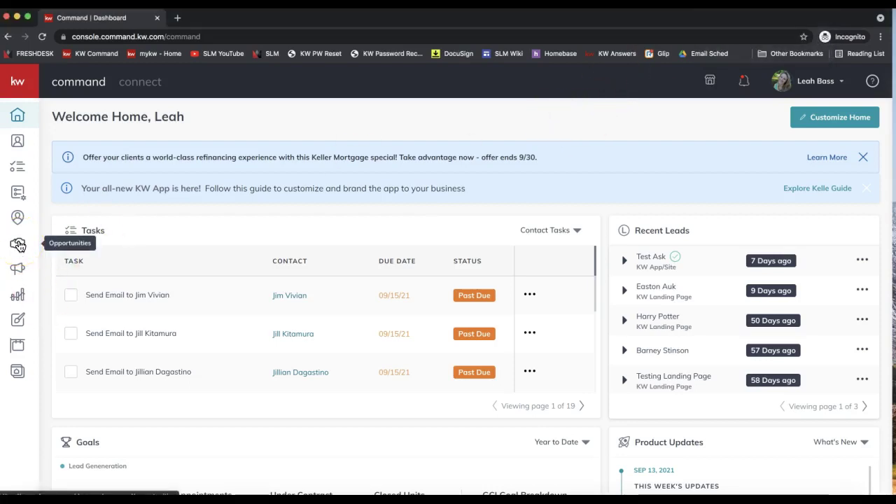
Load agent.kw.com in the browser.
{"action": "left_click", "coordinate": [18, 245]}
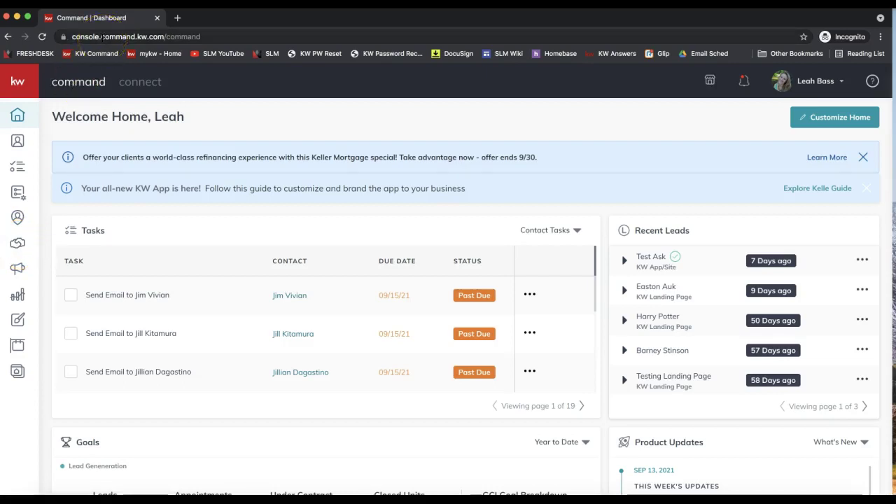
{"action": "left_click", "coordinate": [102, 36]}
{"action": "type", "text": "agent."}
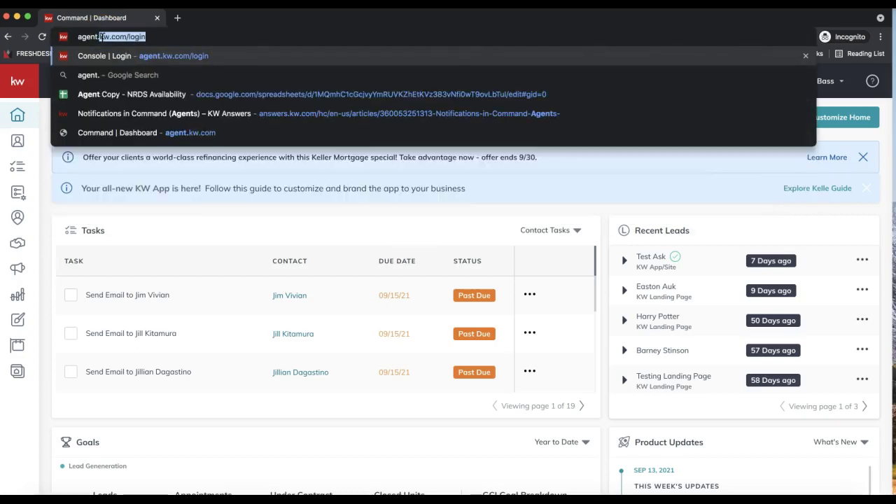
{"action": "type", "text": "kw.com"}
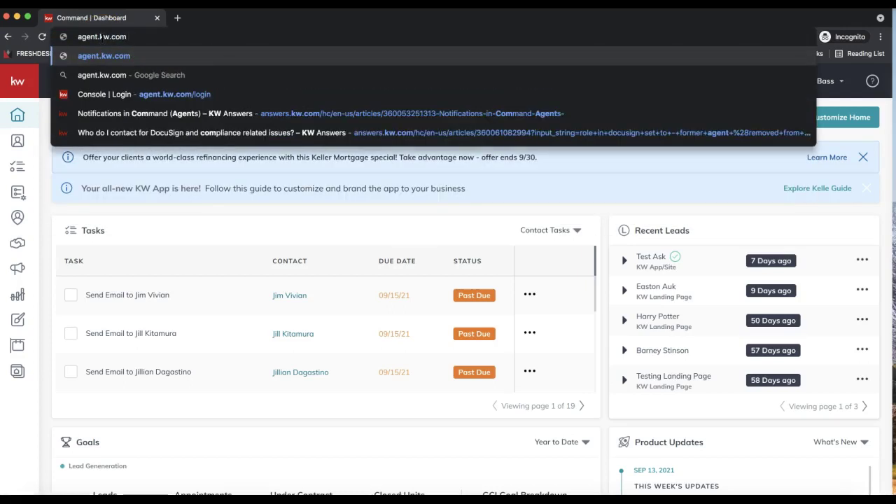
{"action": "key", "text": "super+a"}
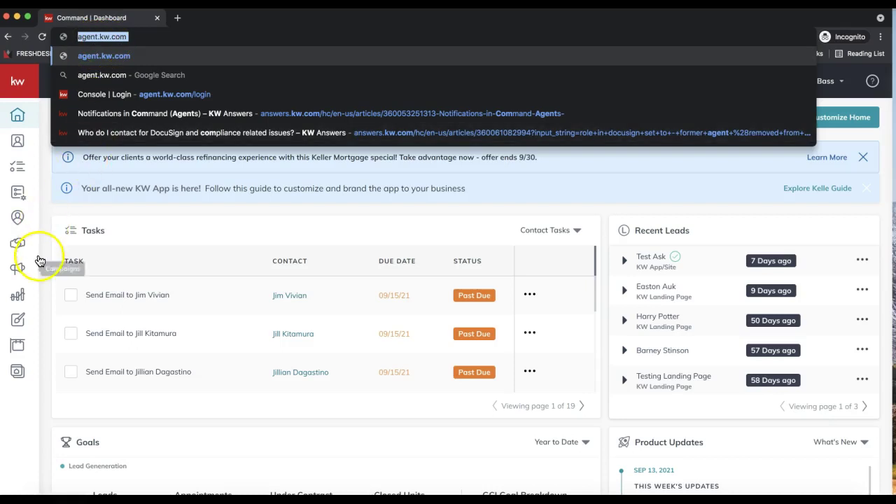
{"action": "key", "text": "Return"}
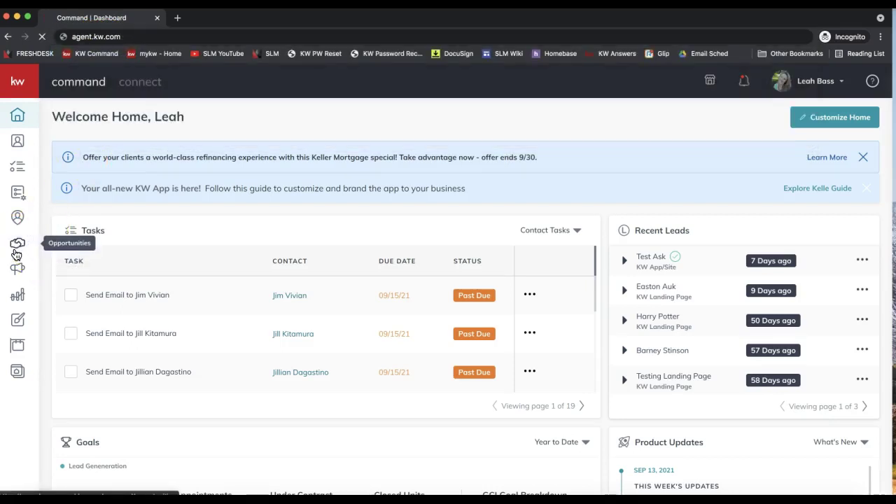
Open the Opportunities page and dismiss the translation prompt.
{"action": "left_click", "coordinate": [17, 245]}
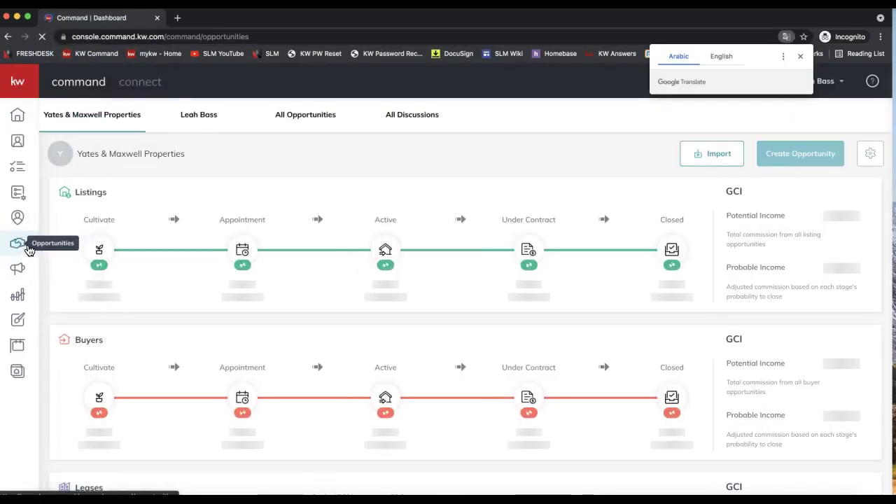
{"action": "left_click", "coordinate": [25, 251]}
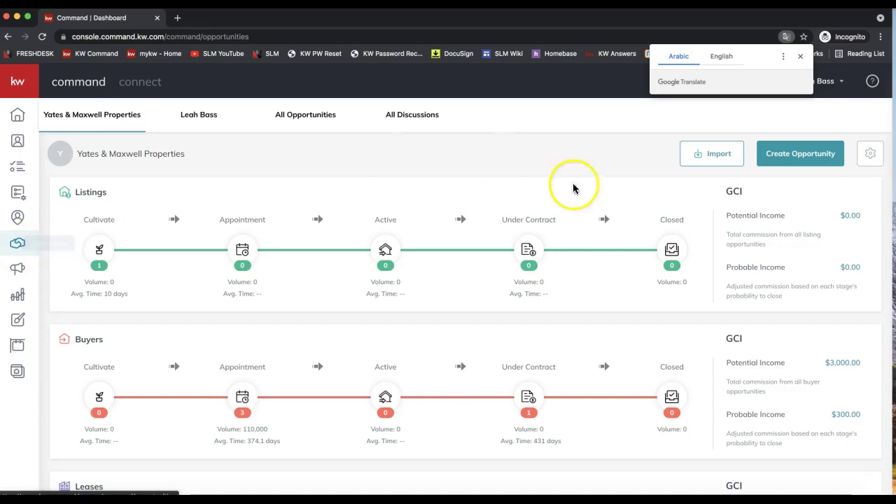
{"action": "left_click", "coordinate": [802, 58]}
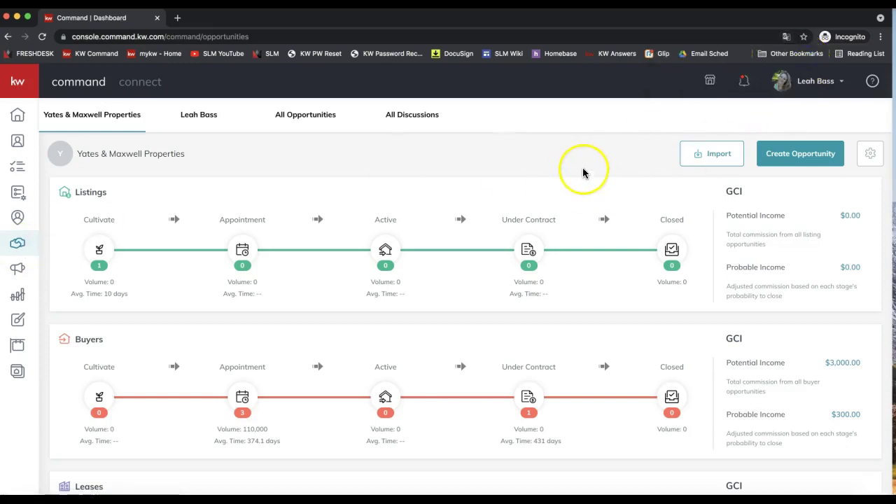
{"action": "left_click", "coordinate": [570, 154]}
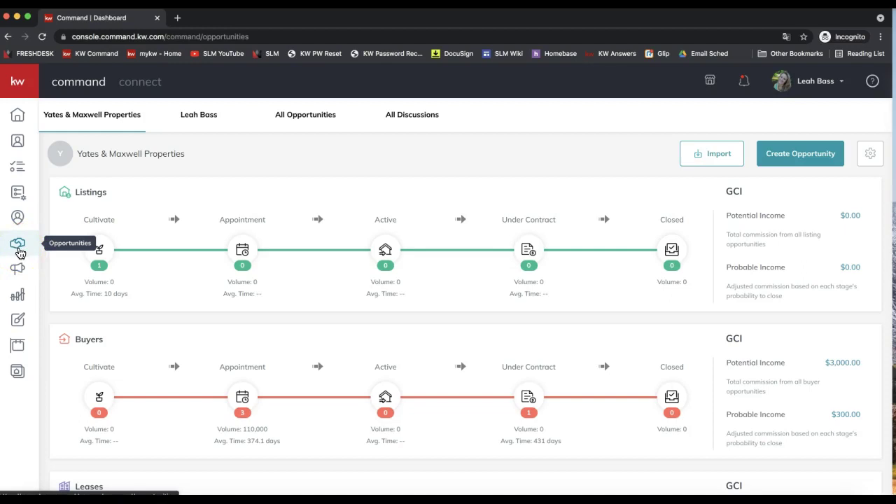
{"action": "left_click", "coordinate": [489, 157]}
{"action": "left_click", "coordinate": [615, 185]}
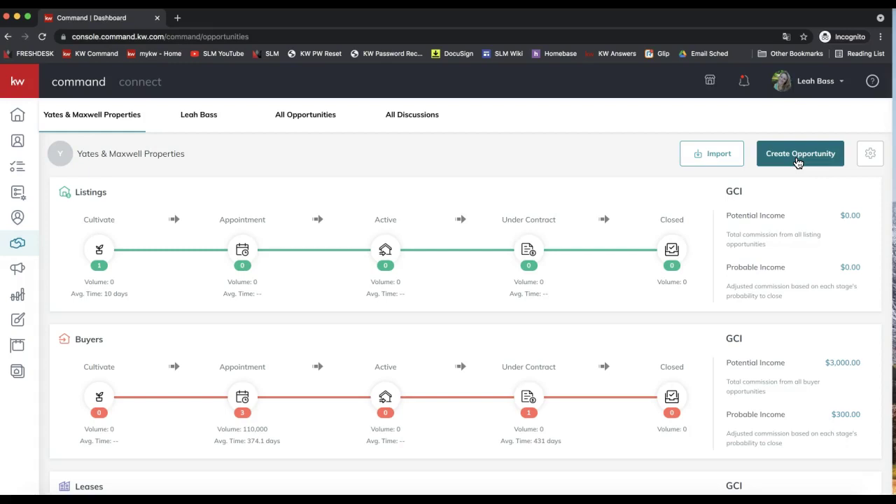
{"action": "left_click", "coordinate": [797, 162]}
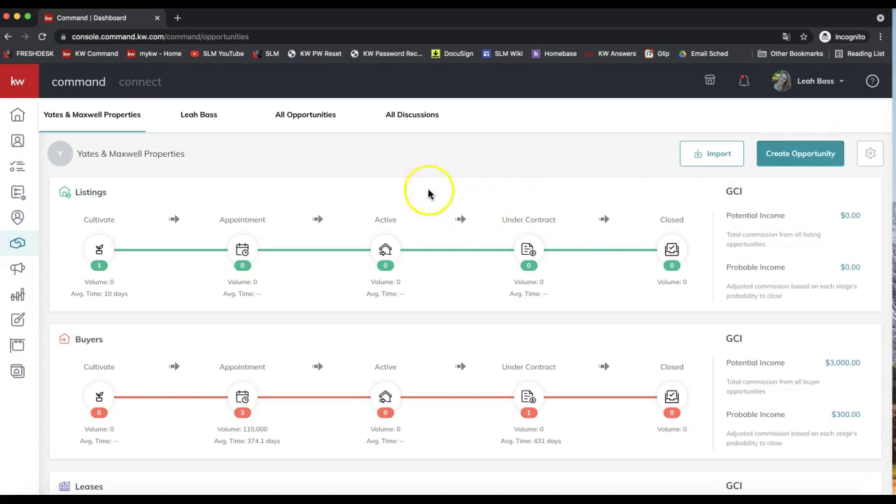
Switch to the agent's own opportunities pipeline and open its Under Contract listings.
{"action": "left_click", "coordinate": [199, 119]}
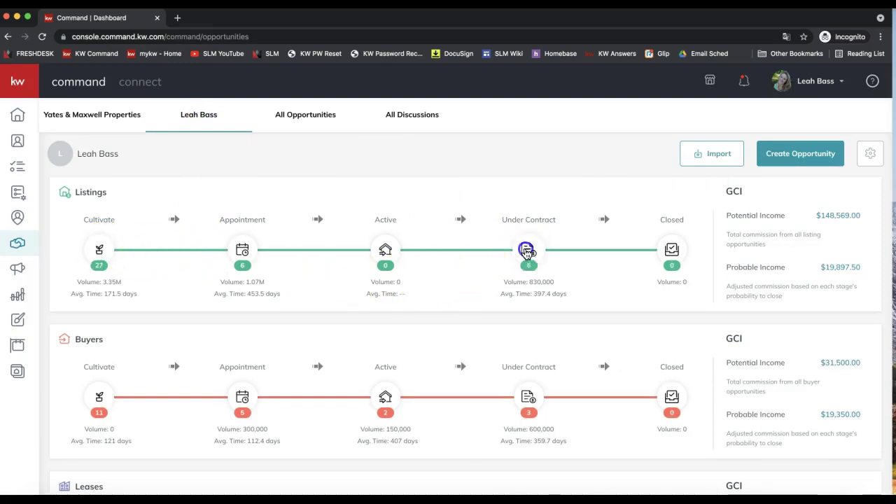
{"action": "left_click", "coordinate": [528, 250]}
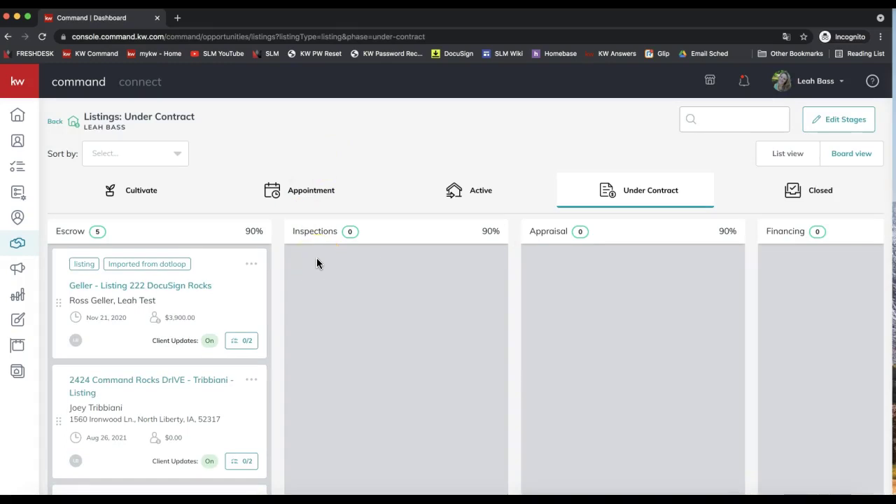
{"action": "left_click", "coordinate": [18, 150]}
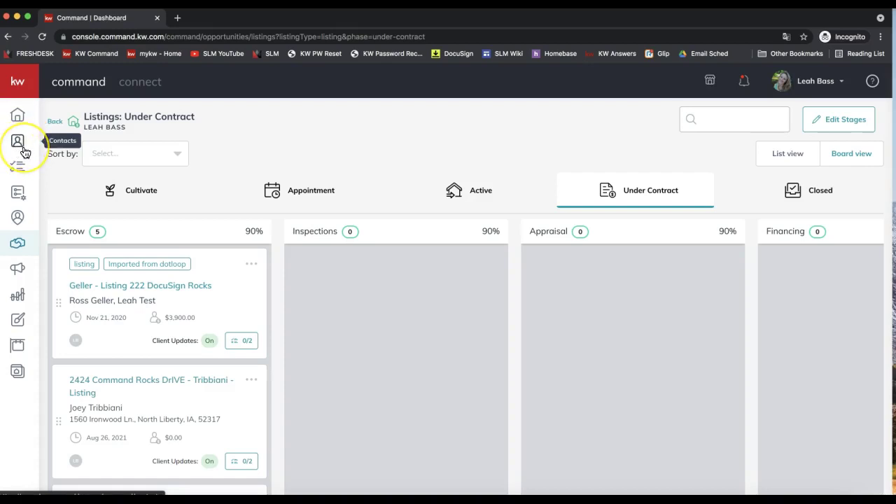
{"action": "left_click", "coordinate": [453, 152]}
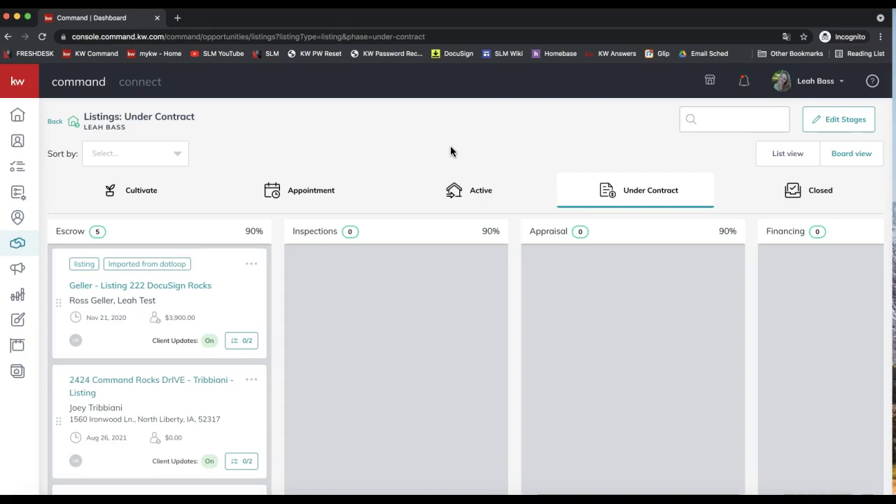
{"action": "left_click", "coordinate": [26, 251]}
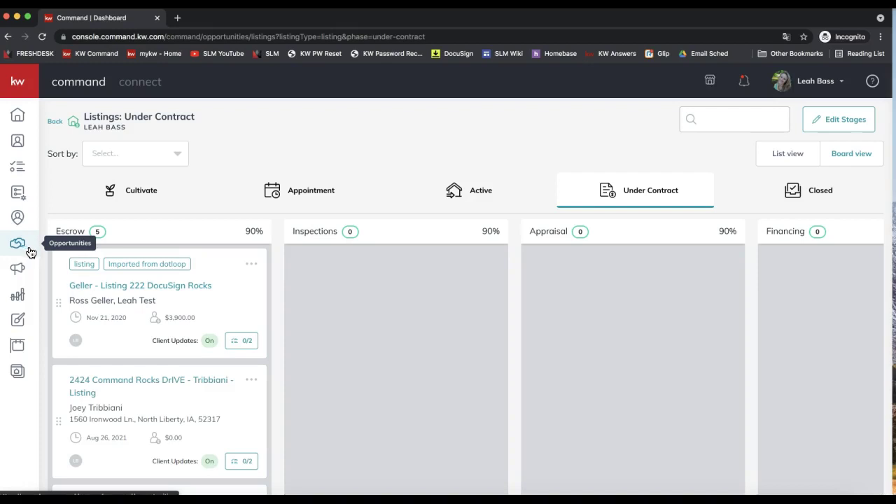
Open the second listing in the Escrow column and show its documents.
{"action": "left_click", "coordinate": [174, 317]}
{"action": "scroll", "coordinate": [173, 317], "scroll_direction": "down", "scroll_amount": 1}
{"action": "scroll", "coordinate": [173, 317], "scroll_direction": "up", "scroll_amount": 1}
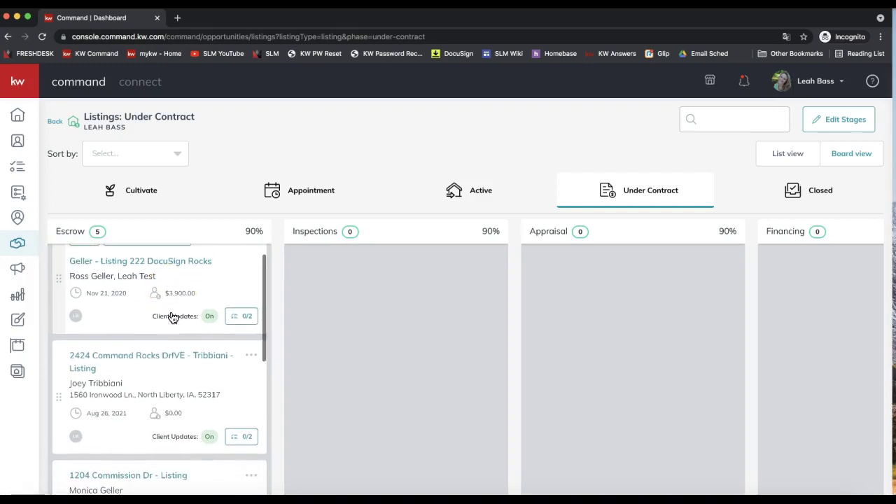
{"action": "scroll", "coordinate": [173, 317], "scroll_direction": "down", "scroll_amount": 1}
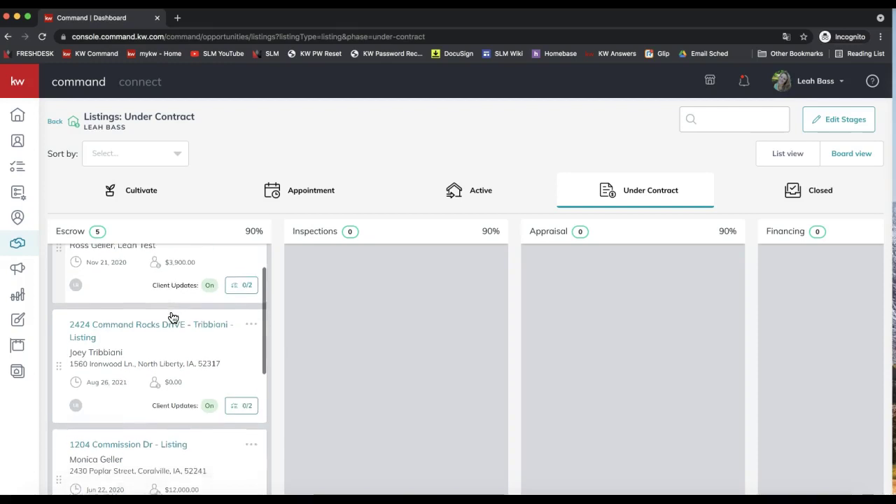
{"action": "left_click", "coordinate": [193, 324]}
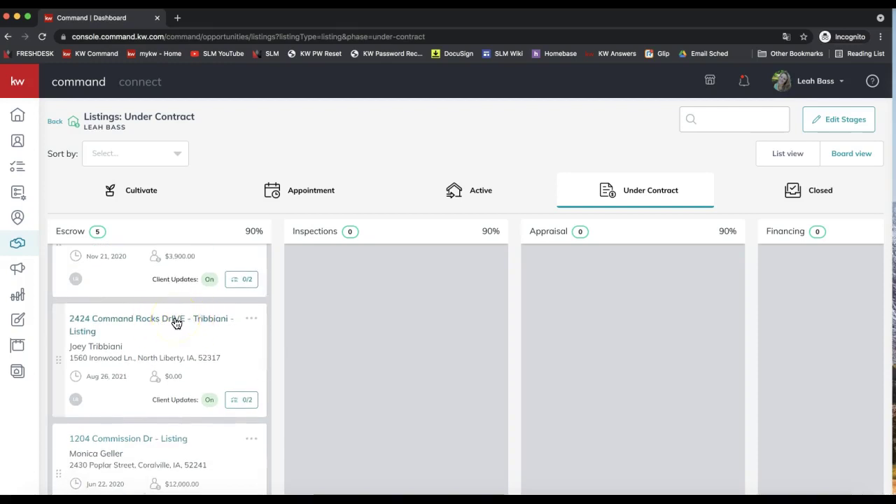
{"action": "left_click", "coordinate": [175, 321]}
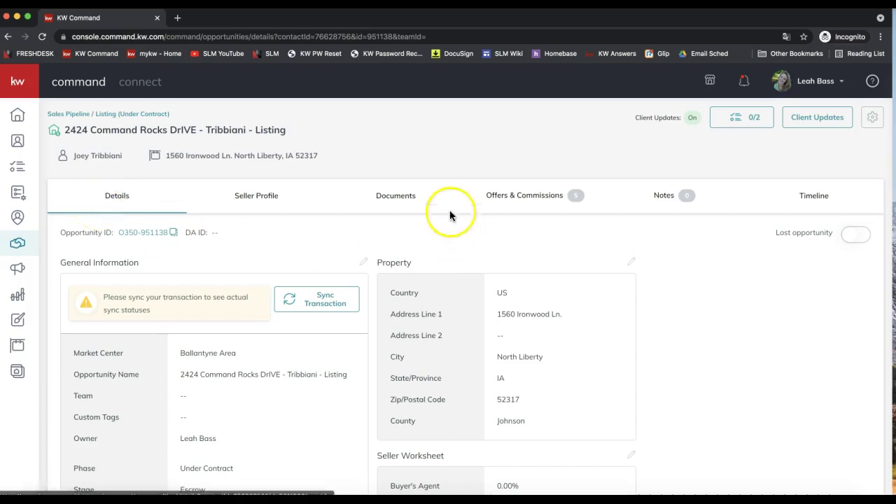
{"action": "left_click", "coordinate": [392, 195]}
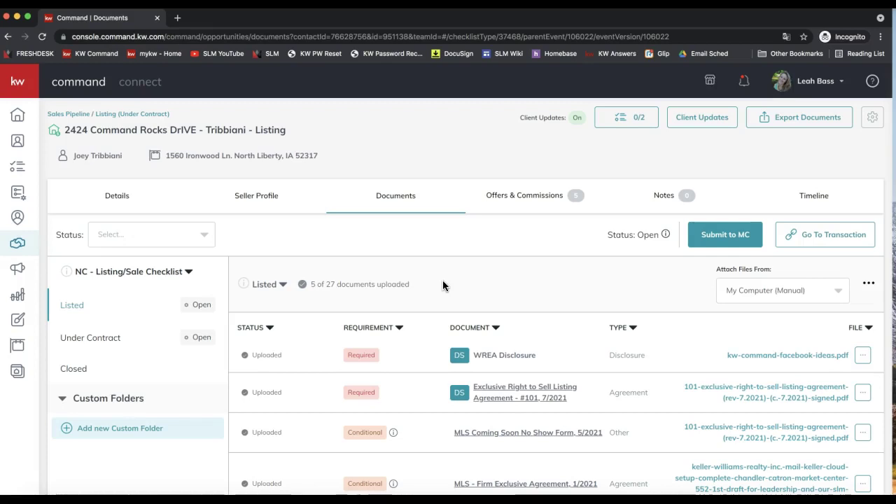
{"action": "left_click", "coordinate": [397, 211]}
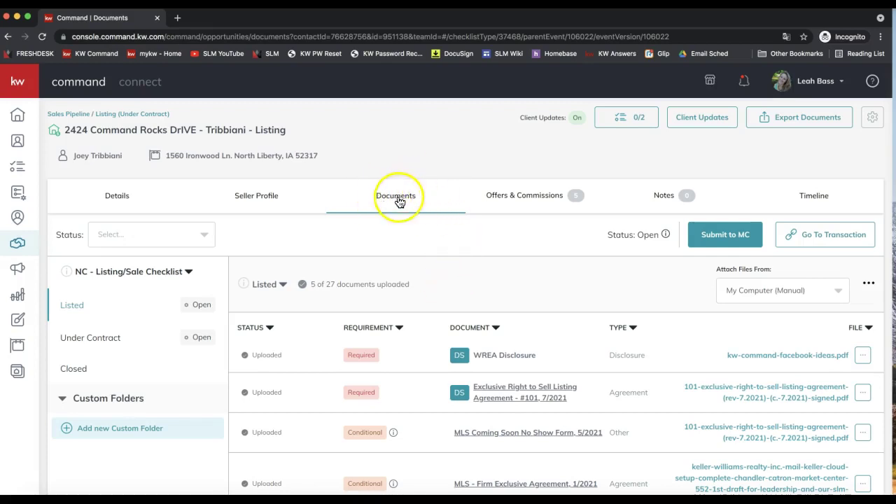
View the checklists available as alternatives to NC - Listing/Sale Checklist, keeping the current one selected.
{"action": "left_click", "coordinate": [121, 273]}
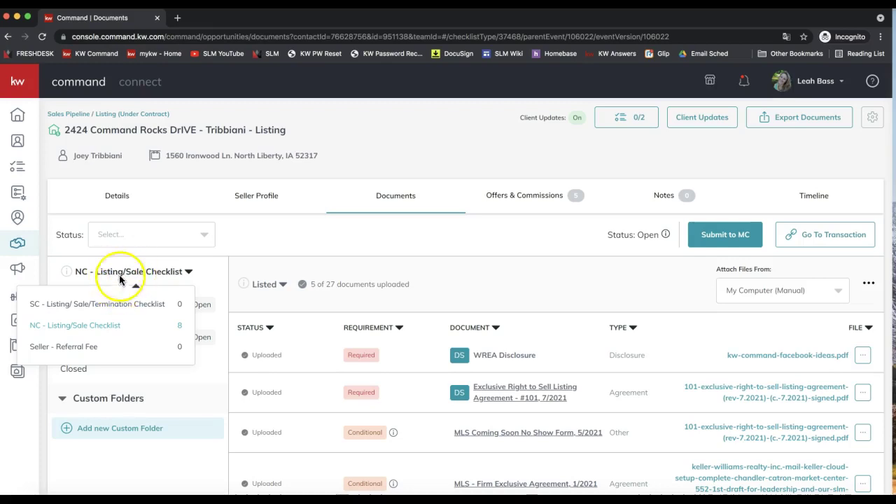
{"action": "left_click", "coordinate": [228, 264]}
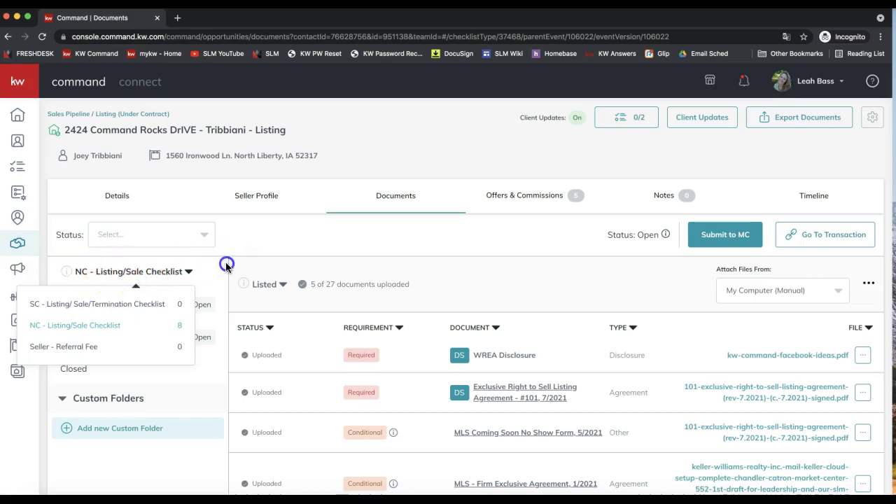
{"action": "left_click", "coordinate": [189, 273]}
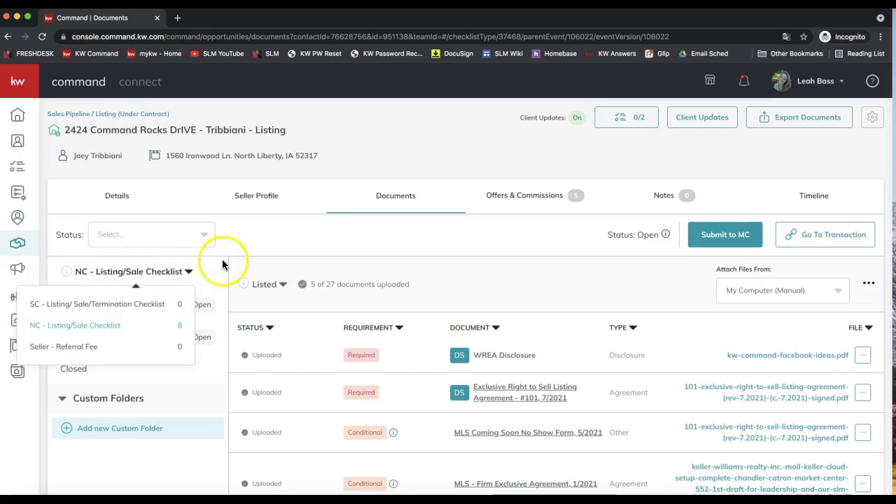
{"action": "left_click", "coordinate": [226, 281]}
View the checklist's Under Contract documents and return to the Listed documents.
{"action": "left_click", "coordinate": [92, 311]}
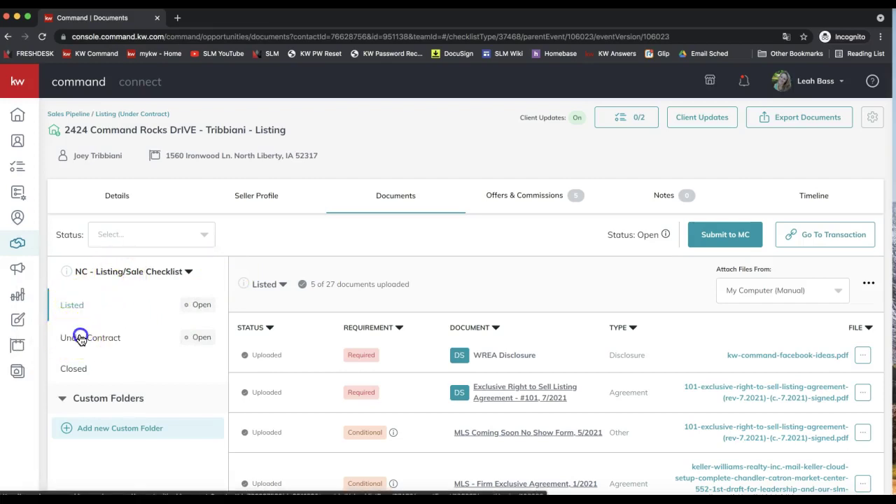
{"action": "left_click", "coordinate": [78, 336]}
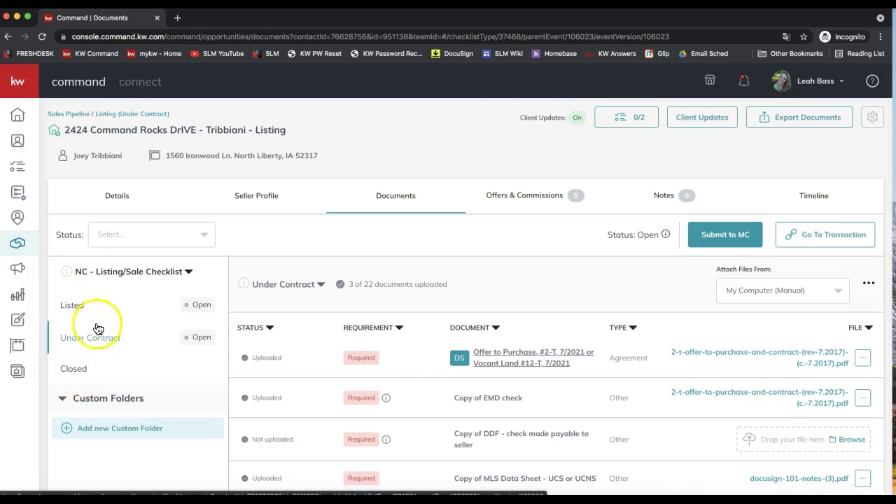
{"action": "left_click", "coordinate": [74, 306]}
Examine the Required and Conditional labels of the documents in the Listed checklist.
{"action": "scroll", "coordinate": [504, 344], "scroll_direction": "down", "scroll_amount": 1}
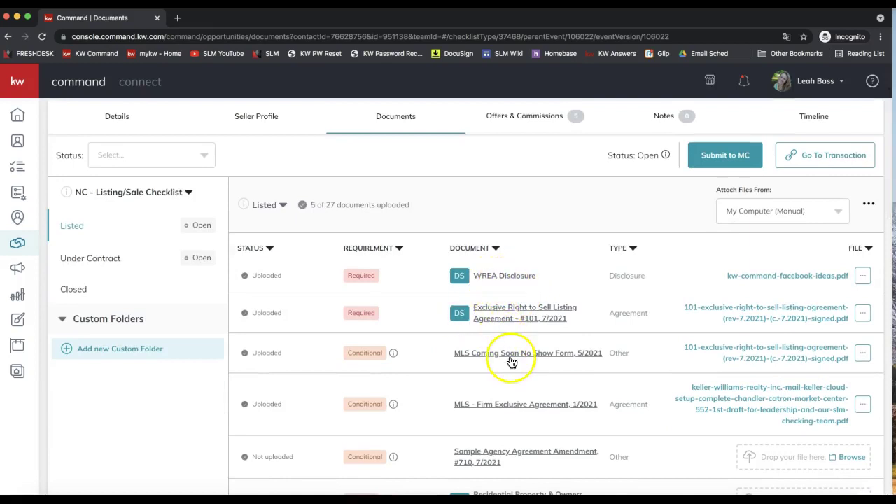
{"action": "scroll", "coordinate": [511, 361], "scroll_direction": "down", "scroll_amount": 1}
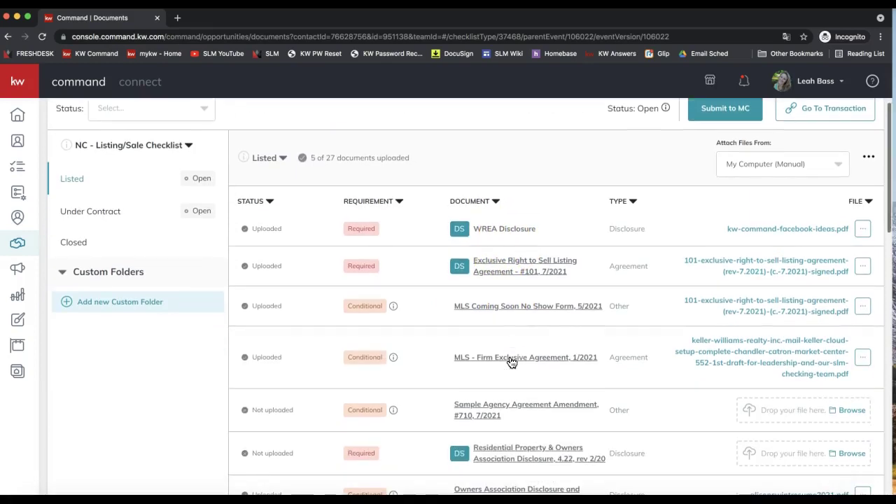
{"action": "left_click", "coordinate": [361, 232]}
{"action": "scroll", "coordinate": [357, 226], "scroll_direction": "up", "scroll_amount": 1}
{"action": "left_click", "coordinate": [360, 293]}
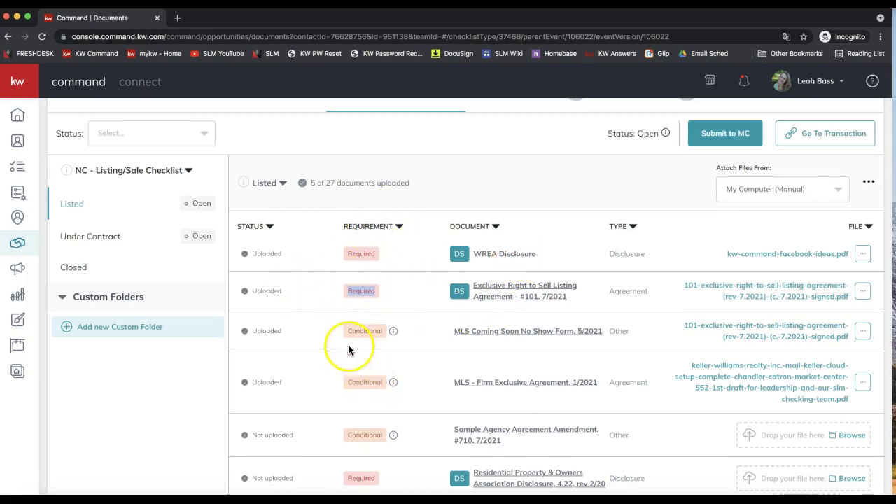
{"action": "double_click", "coordinate": [364, 331]}
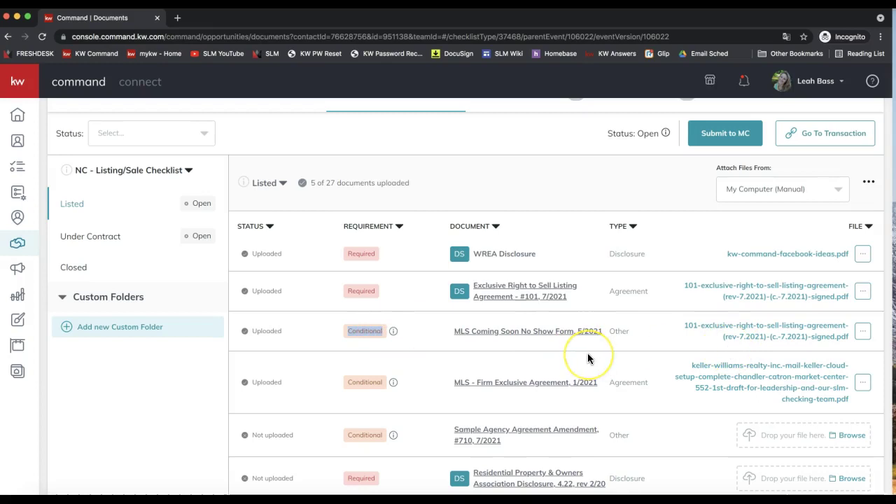
Preview the Exclusive Right to Sell Listing Agreement and close the preview.
{"action": "left_click", "coordinate": [518, 289]}
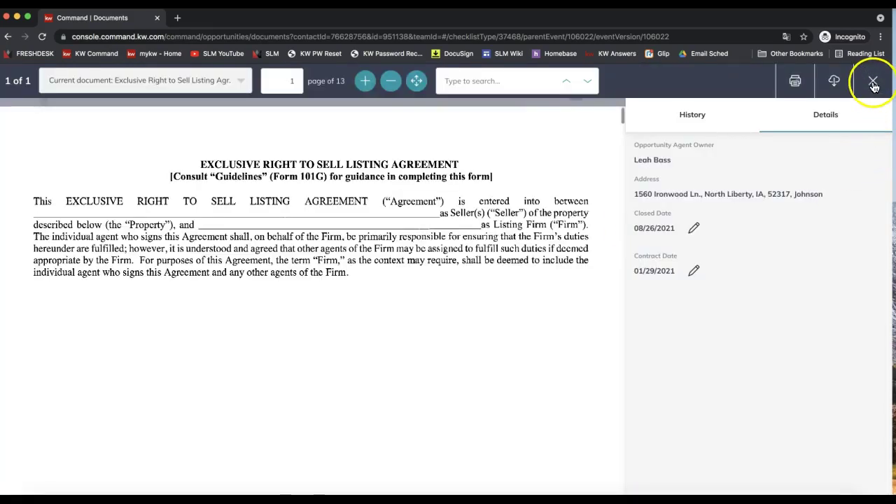
{"action": "left_click", "coordinate": [873, 83]}
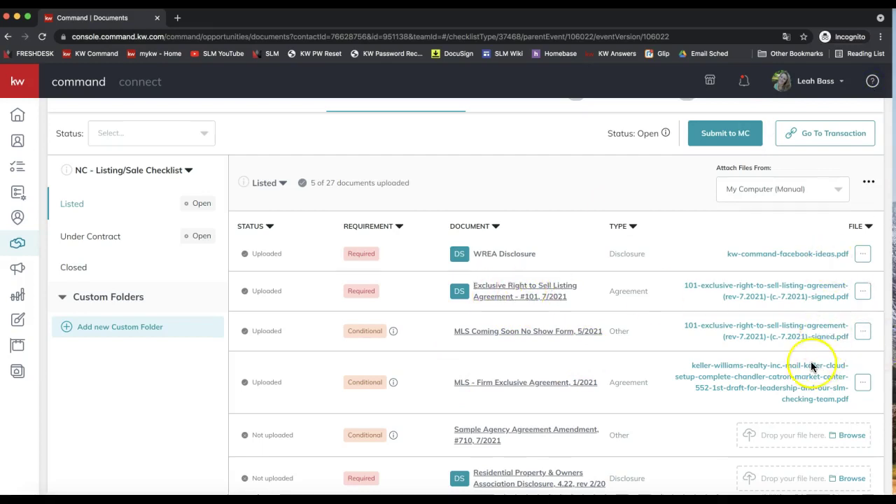
Open the file options for the document uploaded to MLS - Firm Exclusive Agreement, 1/2021.
{"action": "scroll", "coordinate": [812, 365], "scroll_direction": "down", "scroll_amount": 3}
{"action": "scroll", "coordinate": [811, 365], "scroll_direction": "down", "scroll_amount": 1}
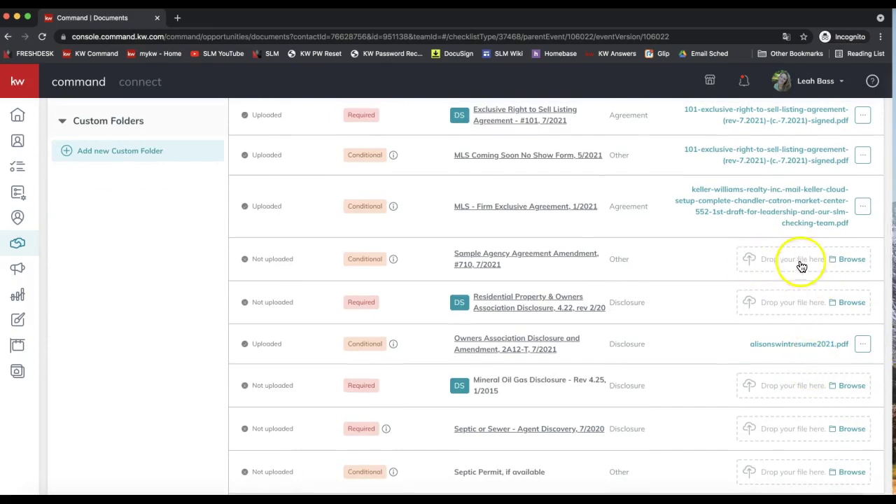
{"action": "left_click", "coordinate": [863, 206]}
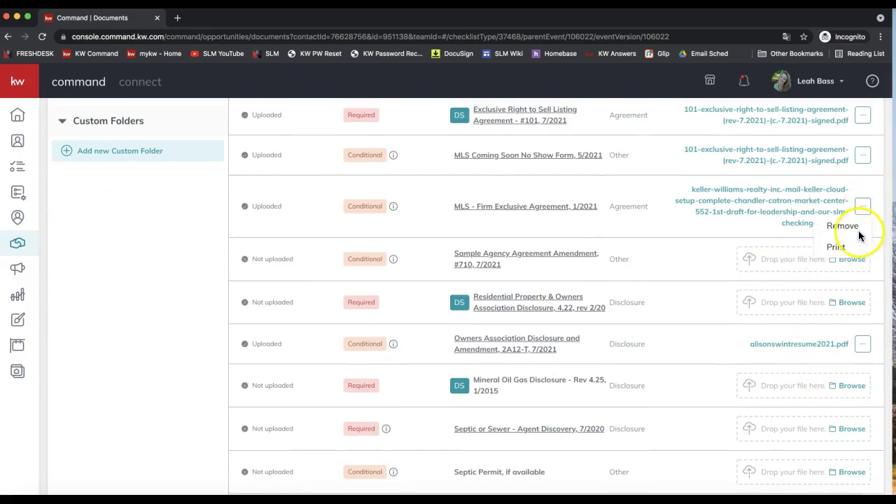
Remove the files uploaded to MLS - Firm Exclusive Agreement, 1/2021 and MLS Coming Soon No Show Form, 5/2021.
{"action": "left_click", "coordinate": [857, 230]}
{"action": "left_click", "coordinate": [483, 368]}
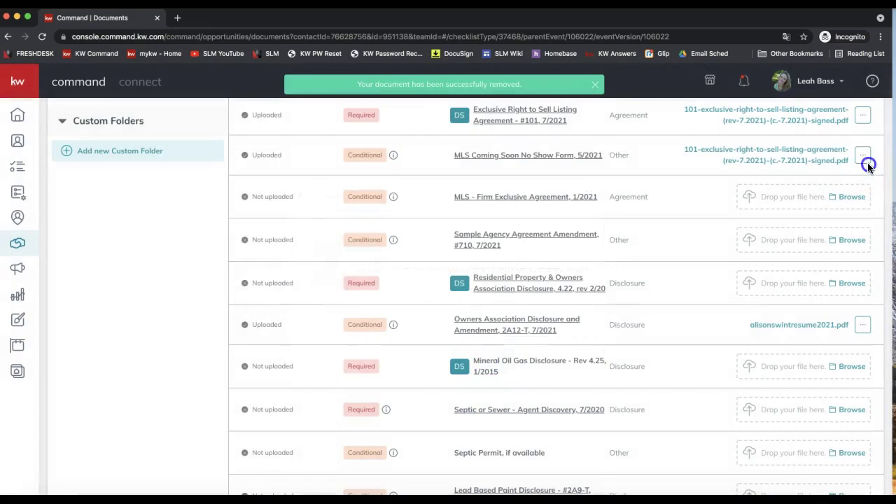
{"action": "left_click", "coordinate": [863, 155]}
{"action": "left_click", "coordinate": [844, 175]}
{"action": "left_click", "coordinate": [488, 362]}
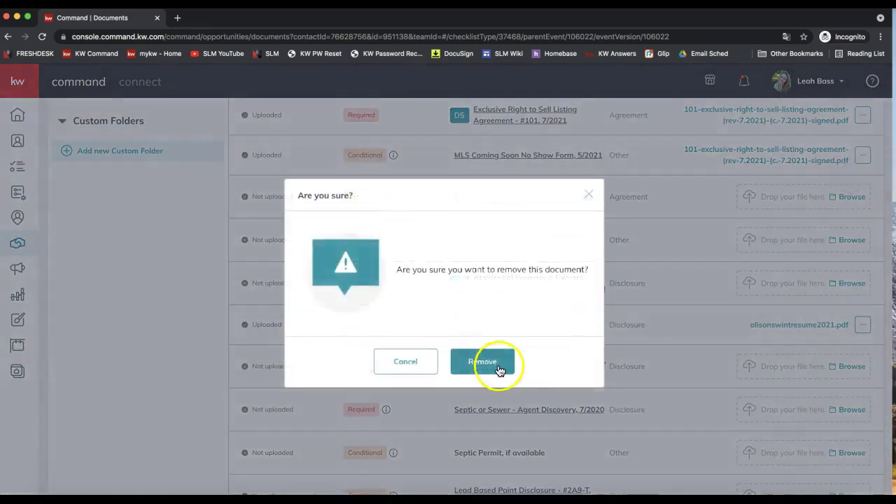
Remove the file uploaded to Exclusive Right to Sell Listing Agreement - #101, 7/2021.
{"action": "left_click", "coordinate": [862, 325]}
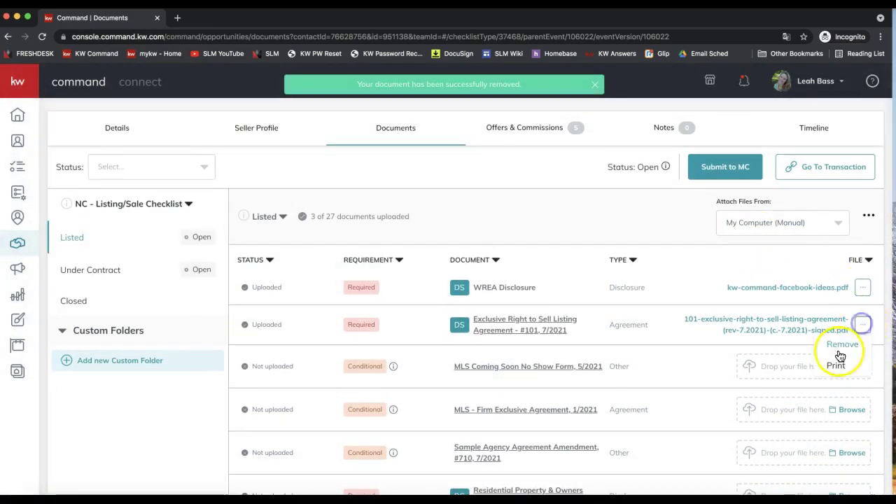
{"action": "left_click", "coordinate": [842, 348]}
{"action": "left_click", "coordinate": [477, 365]}
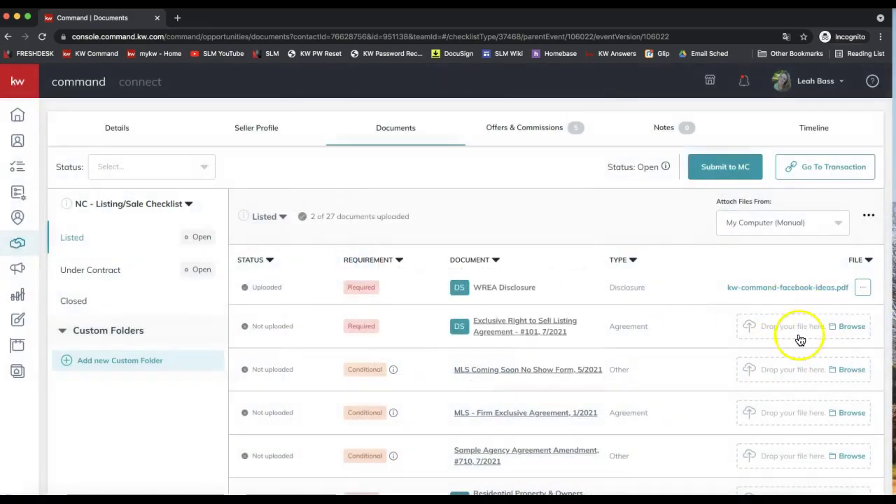
Review the available sources for attaching files to the Listed documents, keeping My Computer (Manual).
{"action": "scroll", "coordinate": [791, 339], "scroll_direction": "down", "scroll_amount": 1}
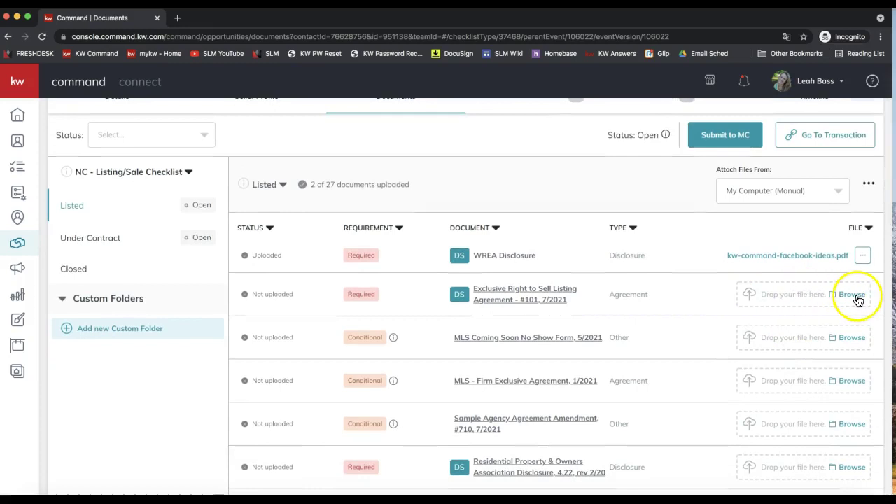
{"action": "scroll", "coordinate": [648, 234], "scroll_direction": "up", "scroll_amount": 2}
{"action": "triple_click", "coordinate": [733, 229]}
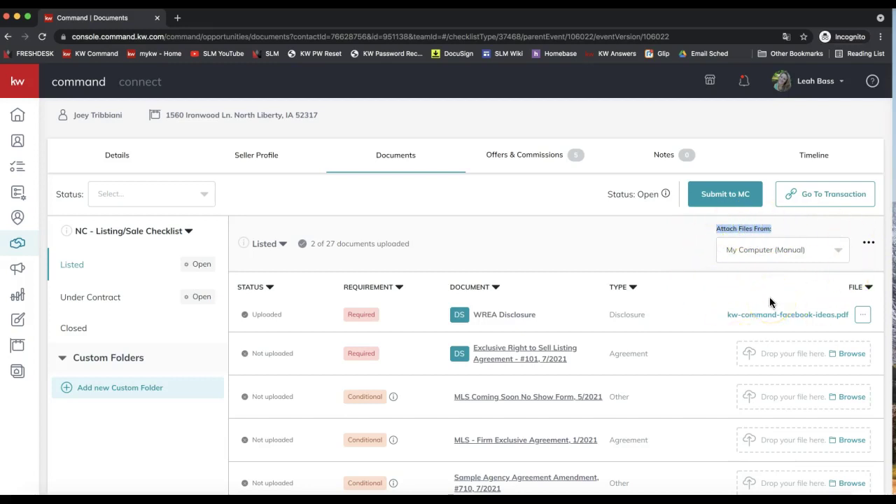
{"action": "left_click", "coordinate": [741, 249]}
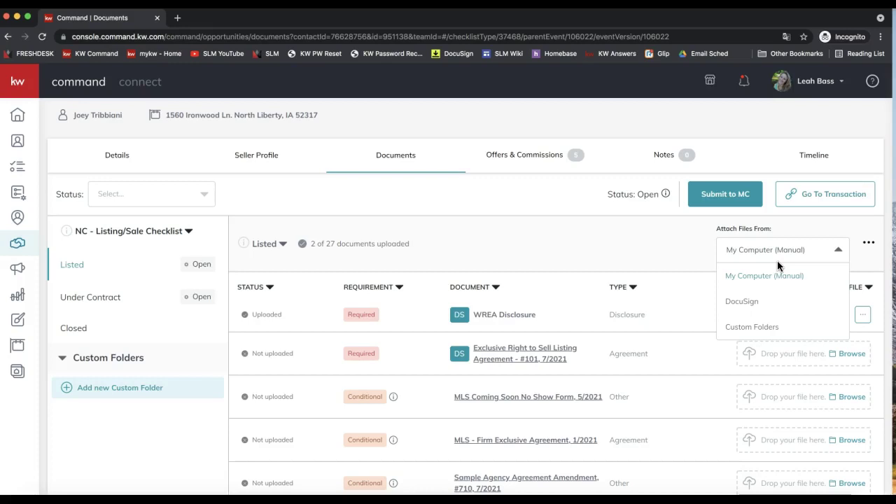
{"action": "left_click", "coordinate": [757, 278]}
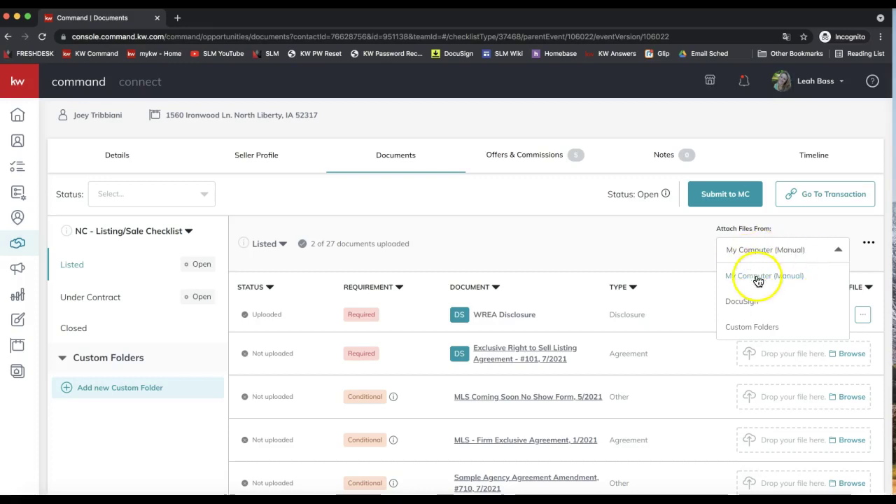
{"action": "left_click", "coordinate": [642, 252]}
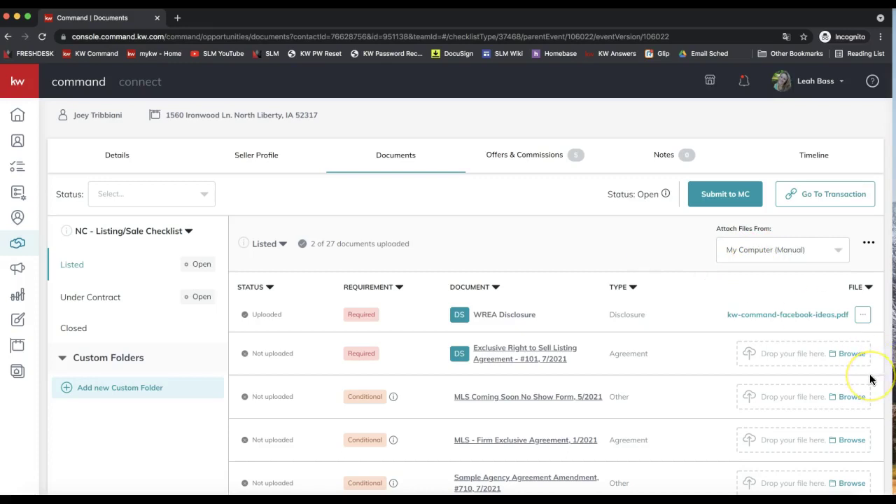
Upload SLM Overview-compressed.pdf from the Desktop to Exclusive Right to Sell Listing Agreement - #101, 7/2021.
{"action": "left_click", "coordinate": [809, 360]}
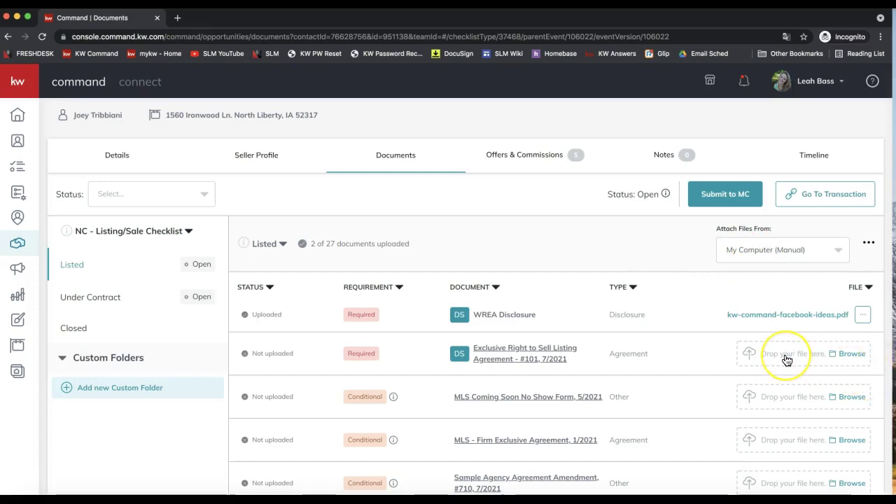
{"action": "left_click", "coordinate": [786, 360]}
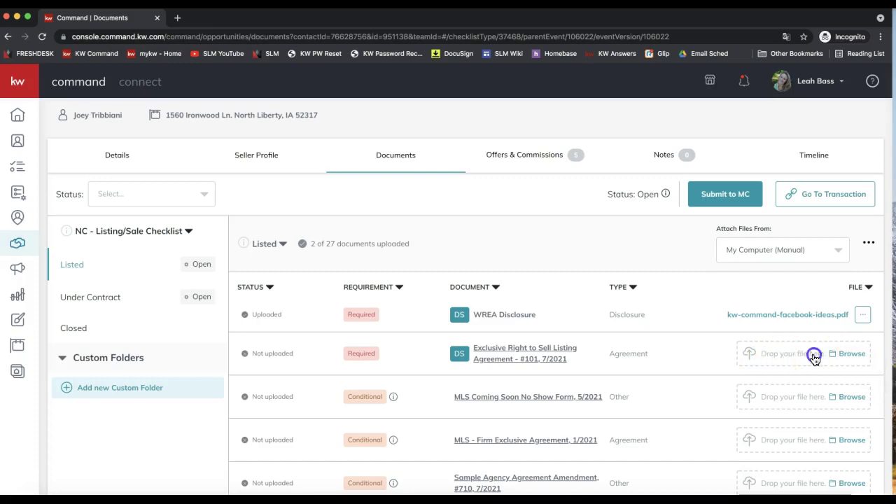
{"action": "left_click", "coordinate": [502, 193]}
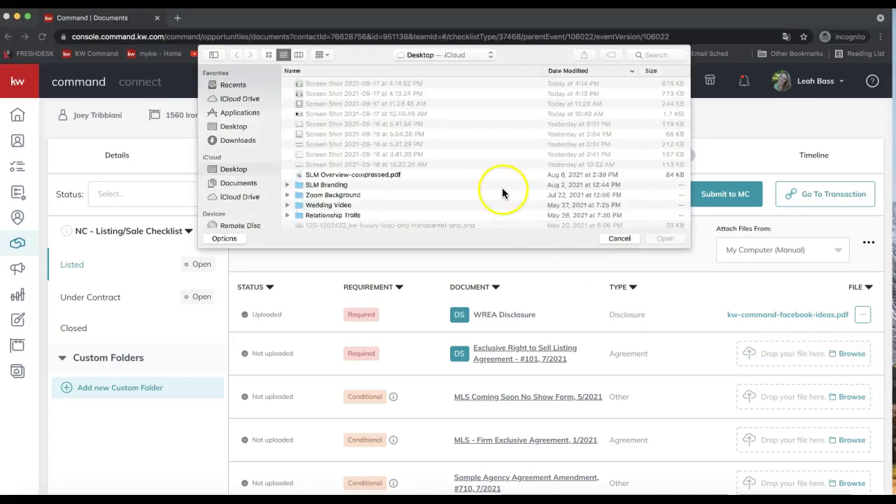
{"action": "double_click", "coordinate": [377, 175]}
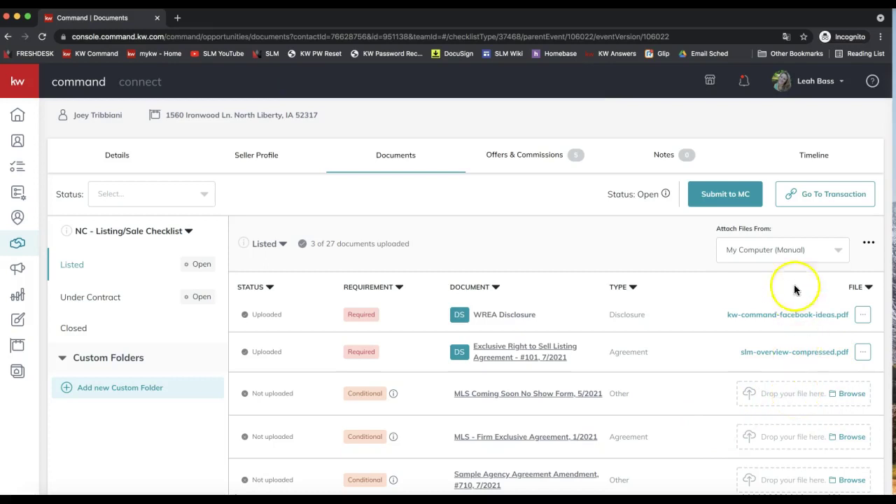
Set the source for attaching files to DocuSign.
{"action": "left_click", "coordinate": [780, 250]}
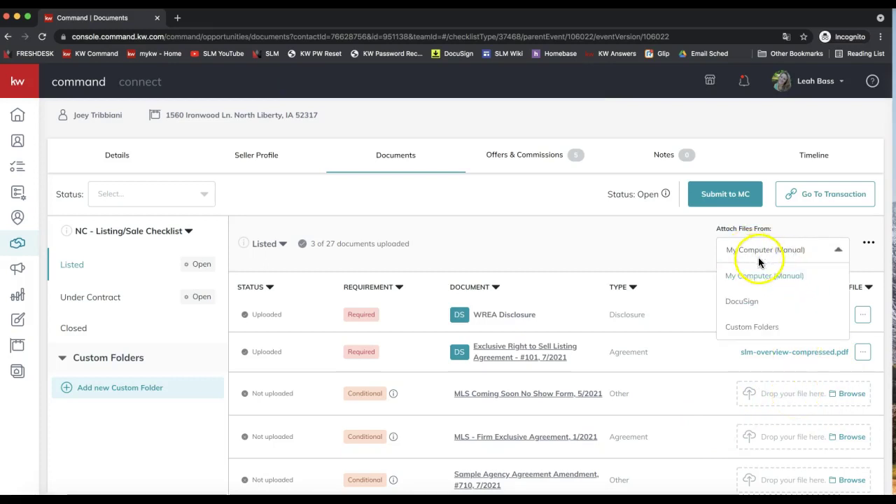
{"action": "left_click_drag", "start_coordinate": [717, 229], "coordinate": [774, 229]}
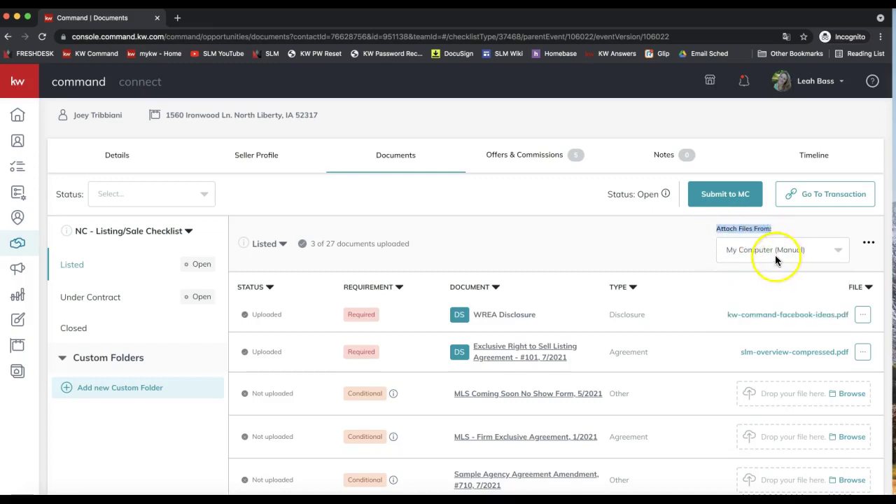
{"action": "left_click", "coordinate": [775, 250]}
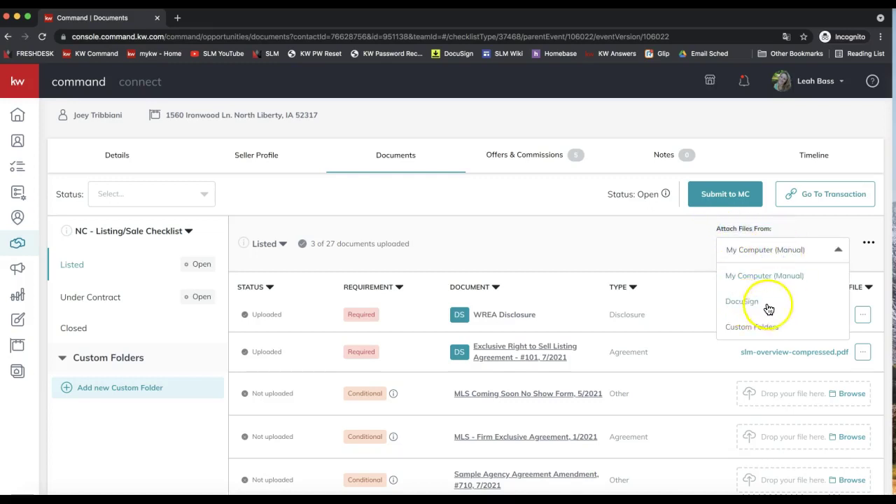
{"action": "left_click", "coordinate": [742, 310]}
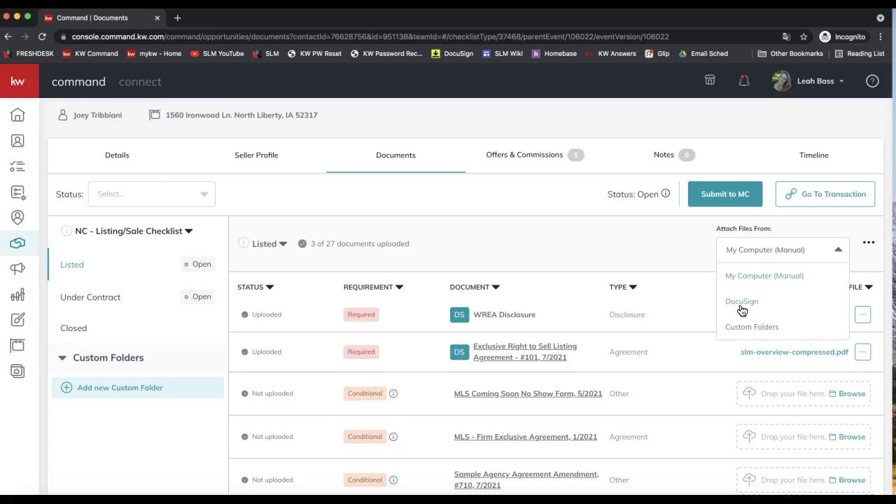
{"action": "left_click", "coordinate": [742, 302]}
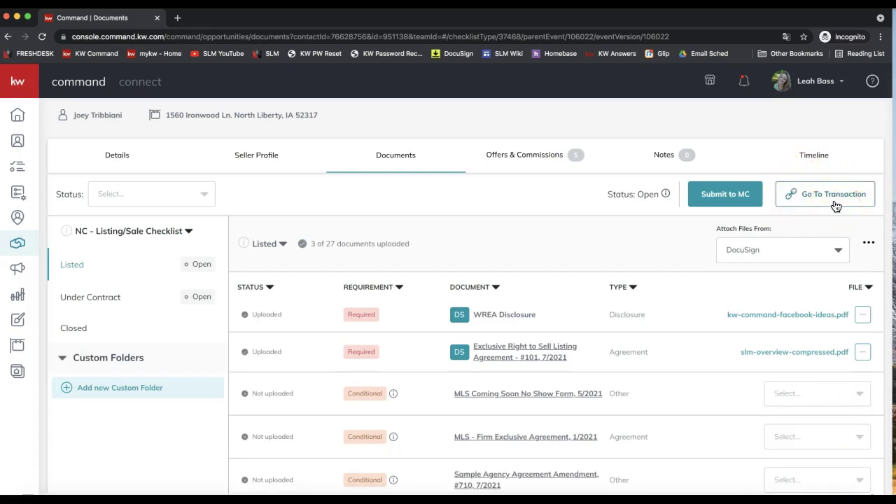
{"action": "left_click", "coordinate": [752, 258]}
{"action": "left_click", "coordinate": [690, 254]}
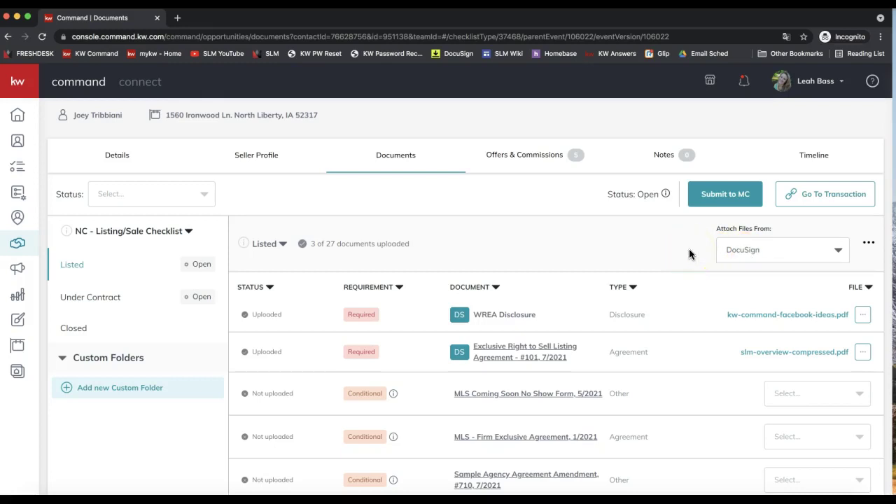
{"action": "left_click", "coordinate": [837, 195]}
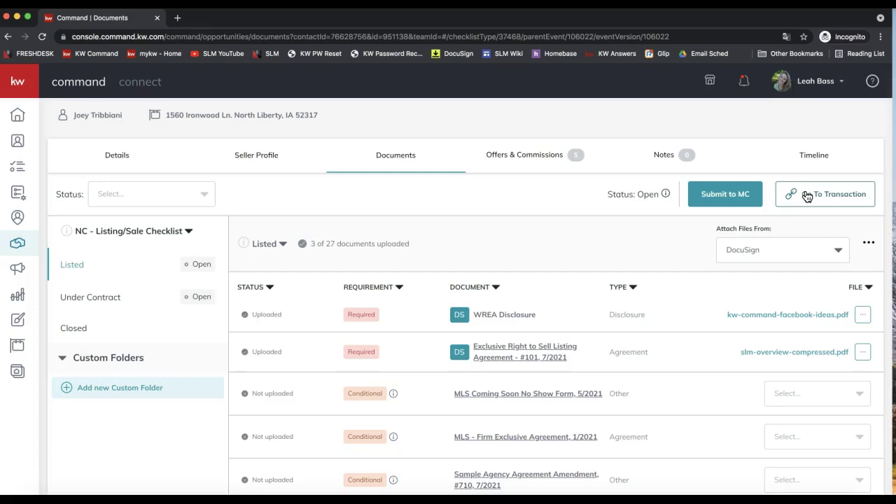
{"action": "left_click", "coordinate": [807, 196]}
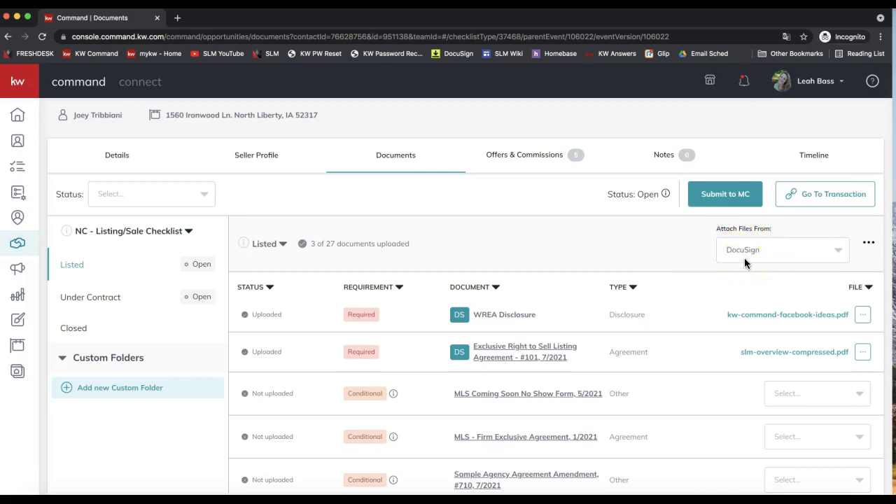
Attach the DocuSign file 101 - Exclusive Right to Sell Listing Agreement (REV 7.2021) (c. 7.2021) - Signed.pdf to MLS Coming Soon No Show Form, 5/2021.
{"action": "scroll", "coordinate": [744, 258], "scroll_direction": "down", "scroll_amount": 1}
{"action": "triple_click", "coordinate": [729, 221]}
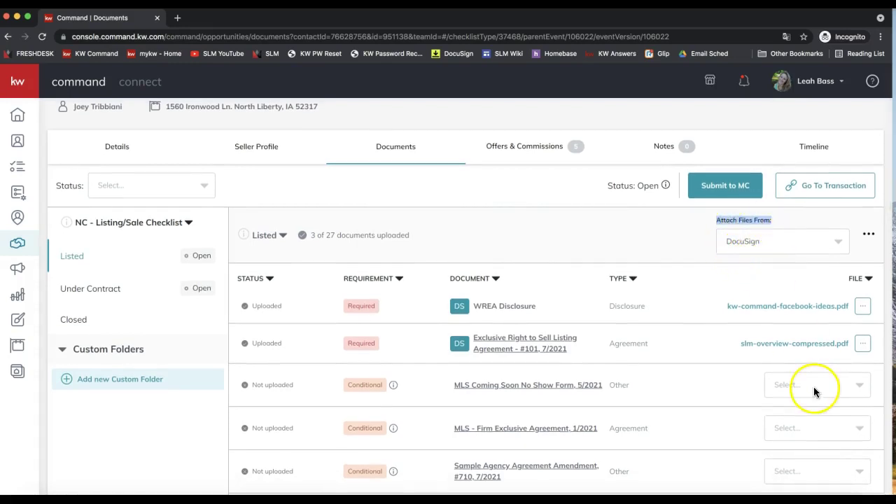
{"action": "scroll", "coordinate": [813, 388], "scroll_direction": "down", "scroll_amount": 3}
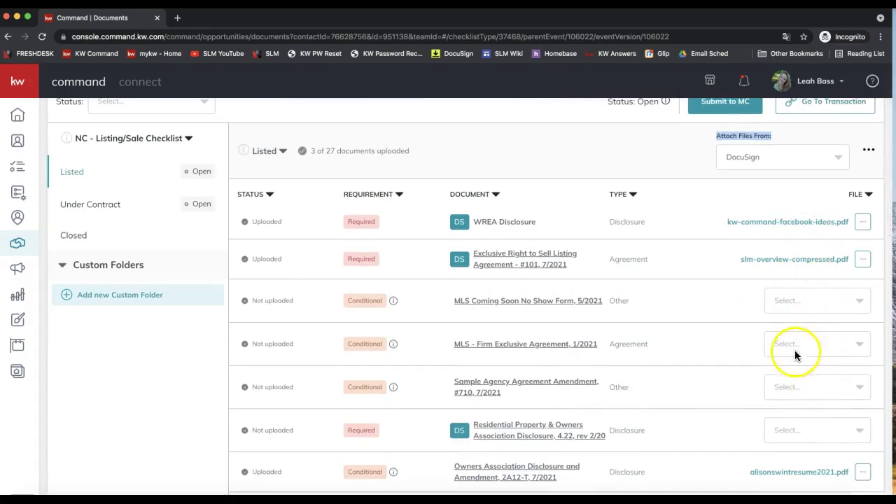
{"action": "left_click", "coordinate": [782, 303]}
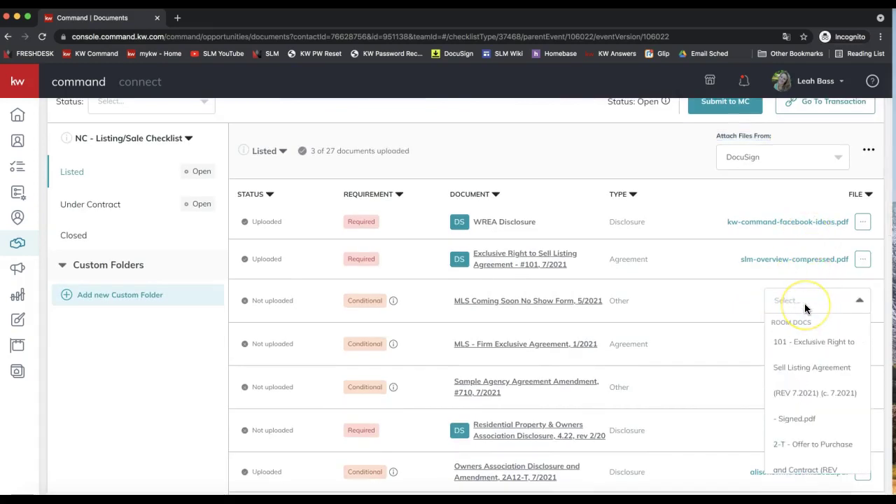
{"action": "scroll", "coordinate": [816, 353], "scroll_direction": "down", "scroll_amount": 3}
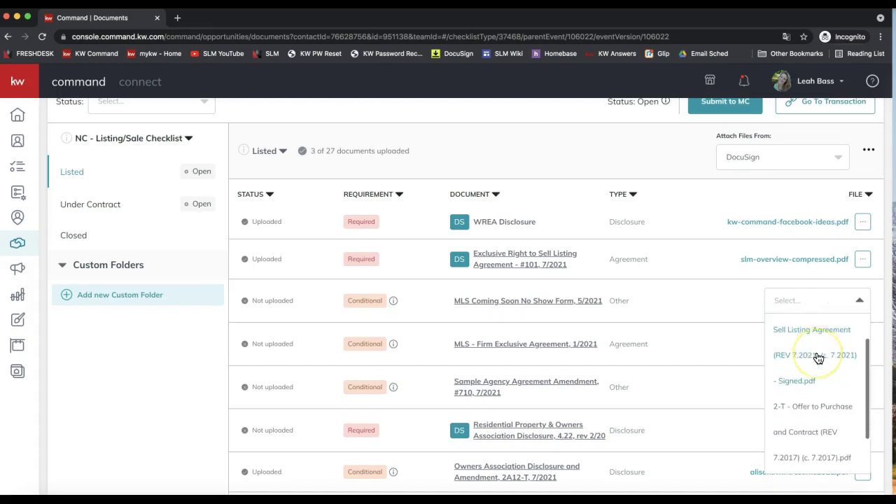
{"action": "scroll", "coordinate": [818, 358], "scroll_direction": "up", "scroll_amount": 3}
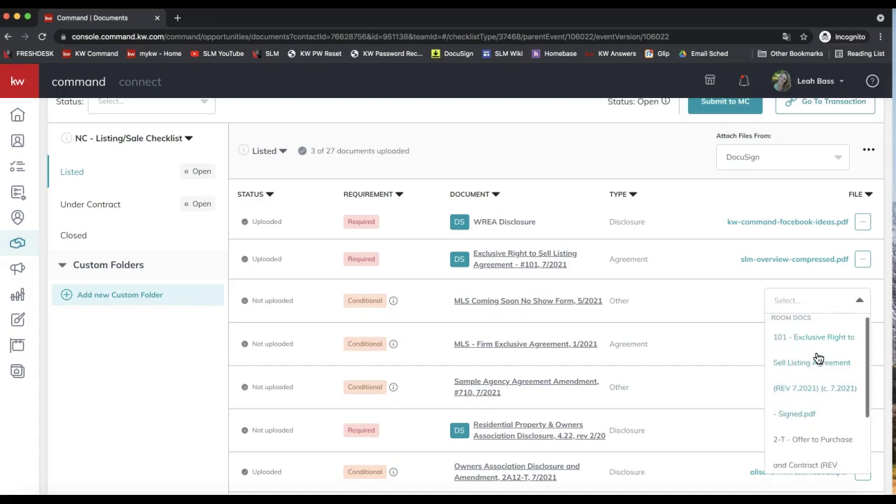
{"action": "left_click", "coordinate": [816, 405]}
{"action": "left_click", "coordinate": [802, 392]}
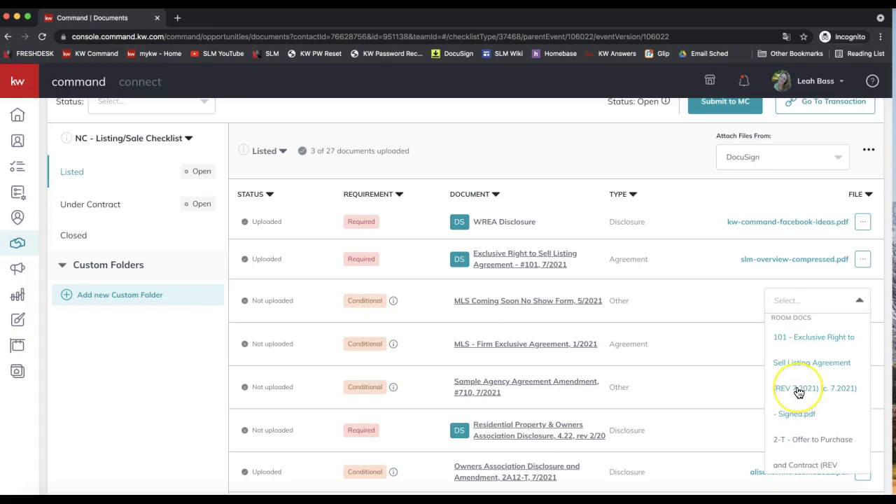
{"action": "left_click", "coordinate": [799, 390]}
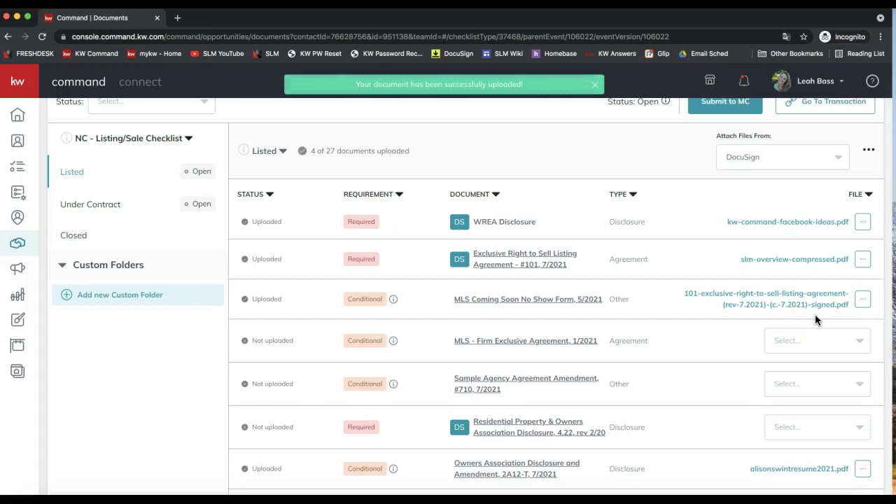
Attach the DocuSign file 2-T - Offer to Purchase and Contract (REV 7.2017) (c. 7.2017).pdf to Mineral Oil Gas Disclosure - Rev 4.25, 1/2015.
{"action": "left_click", "coordinate": [808, 343]}
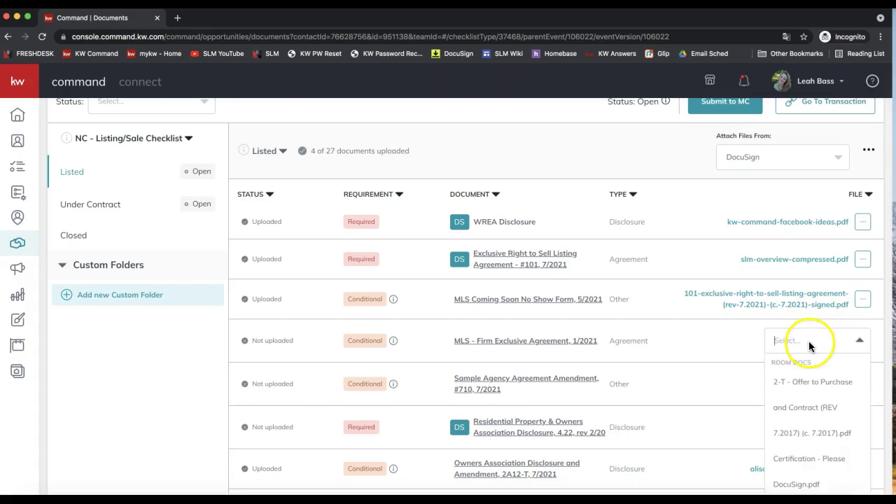
{"action": "left_click", "coordinate": [698, 346]}
{"action": "scroll", "coordinate": [698, 346], "scroll_direction": "down", "scroll_amount": 3}
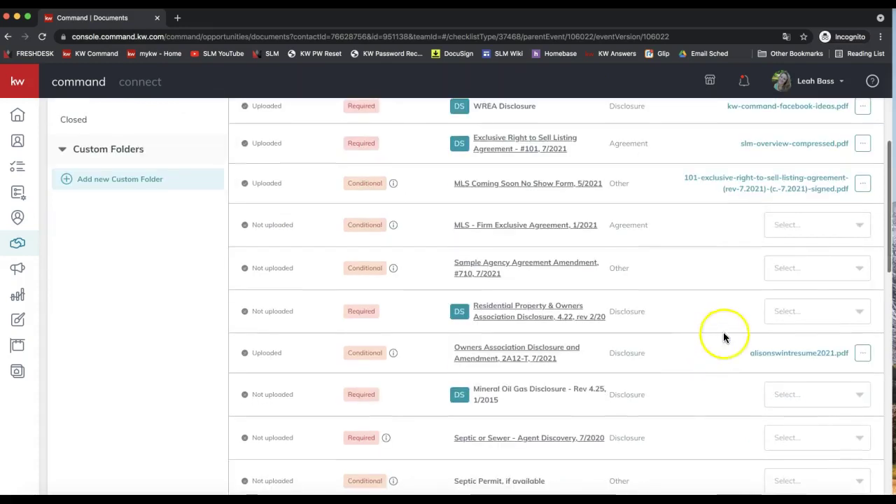
{"action": "scroll", "coordinate": [770, 322], "scroll_direction": "down", "scroll_amount": 1}
{"action": "scroll", "coordinate": [807, 313], "scroll_direction": "down", "scroll_amount": 1}
{"action": "left_click", "coordinate": [802, 284]}
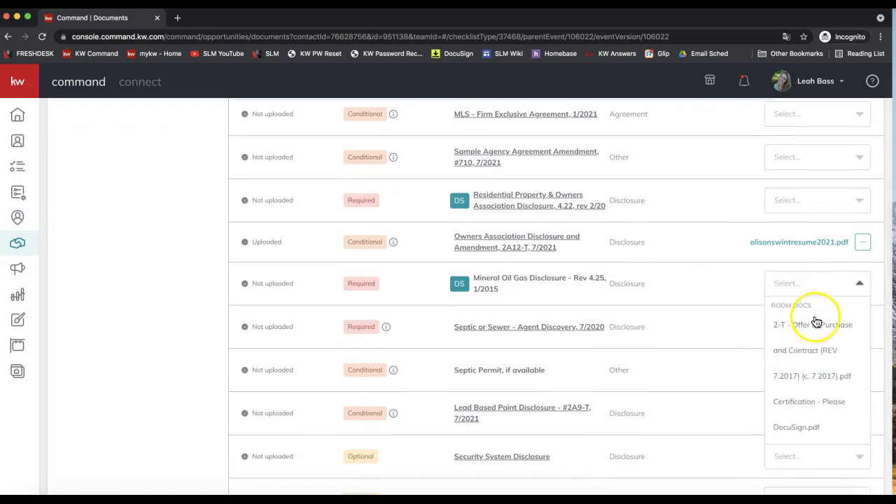
{"action": "left_click", "coordinate": [795, 373]}
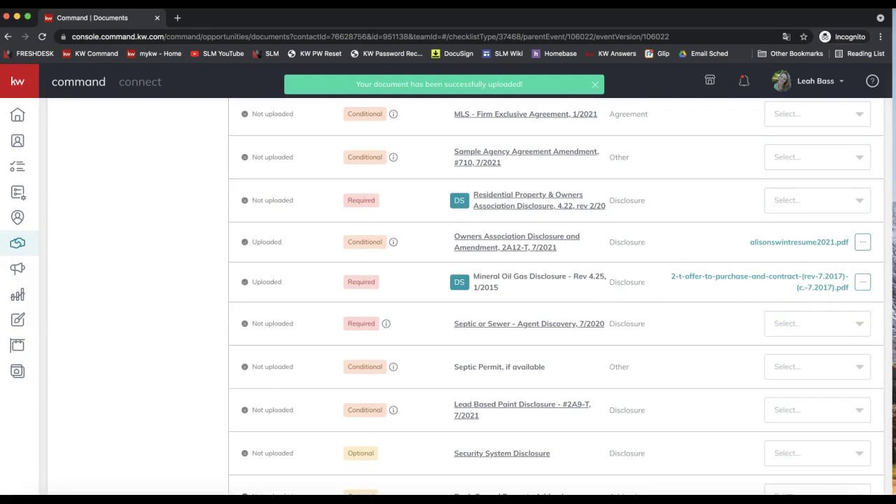
Set the source for attaching files to the Listed checklist to Custom Folders.
{"action": "scroll", "coordinate": [823, 340], "scroll_direction": "up", "scroll_amount": 4}
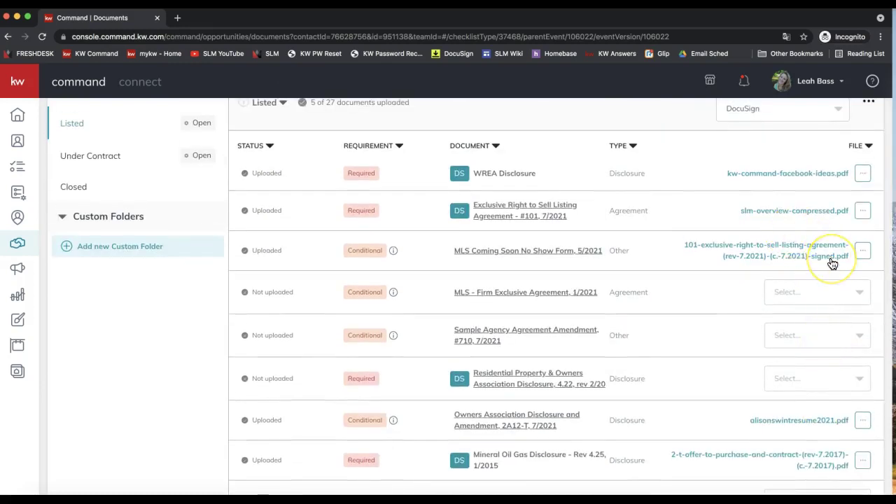
{"action": "scroll", "coordinate": [832, 263], "scroll_direction": "up", "scroll_amount": 4}
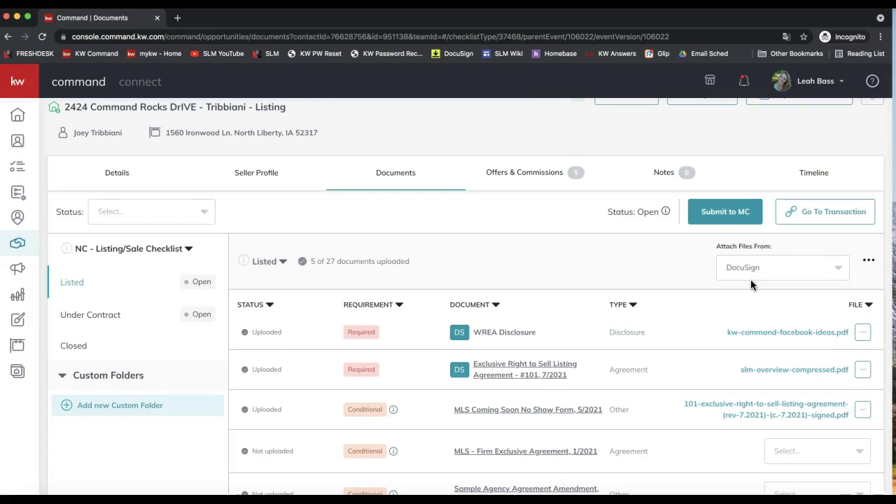
{"action": "left_click", "coordinate": [750, 279]}
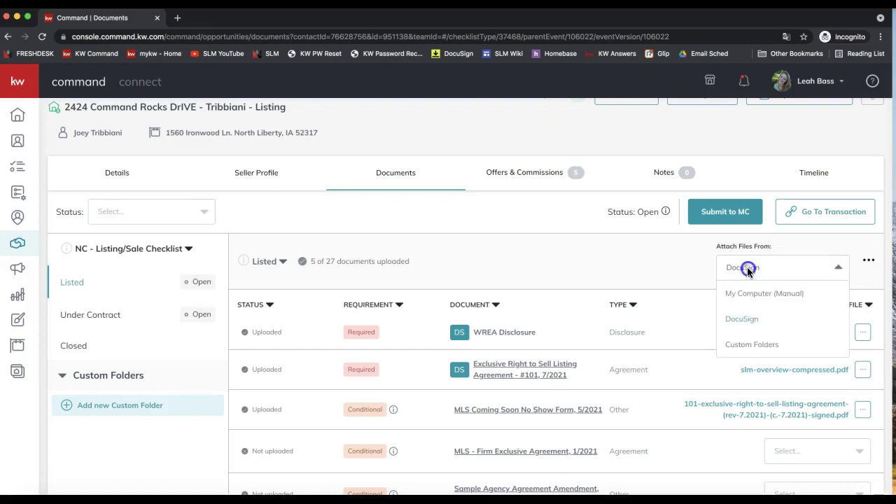
{"action": "left_click", "coordinate": [751, 347]}
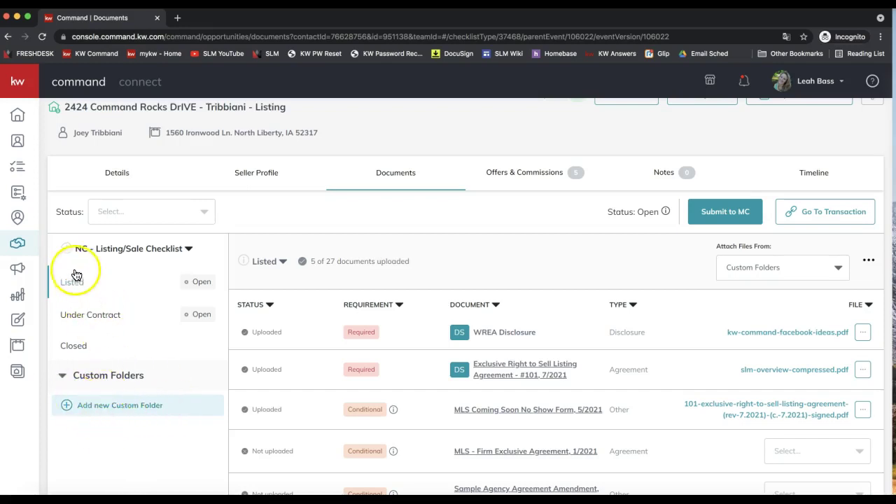
{"action": "left_click", "coordinate": [725, 219]}
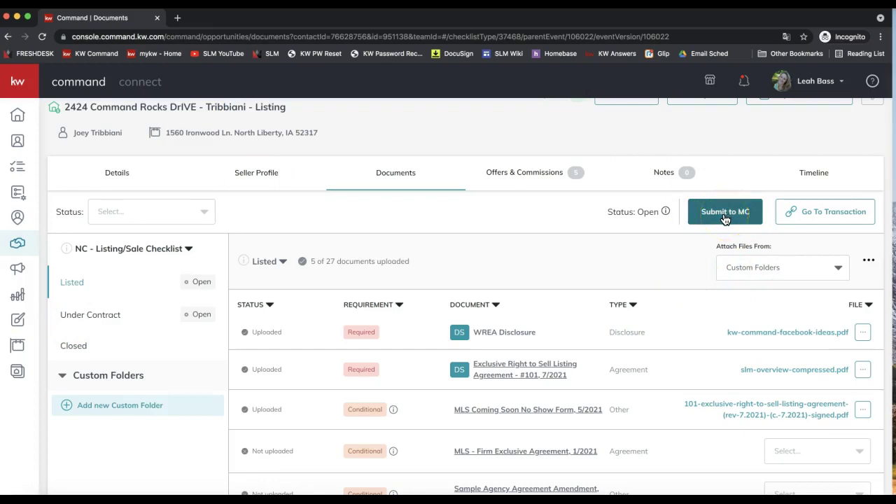
{"action": "left_click", "coordinate": [628, 262]}
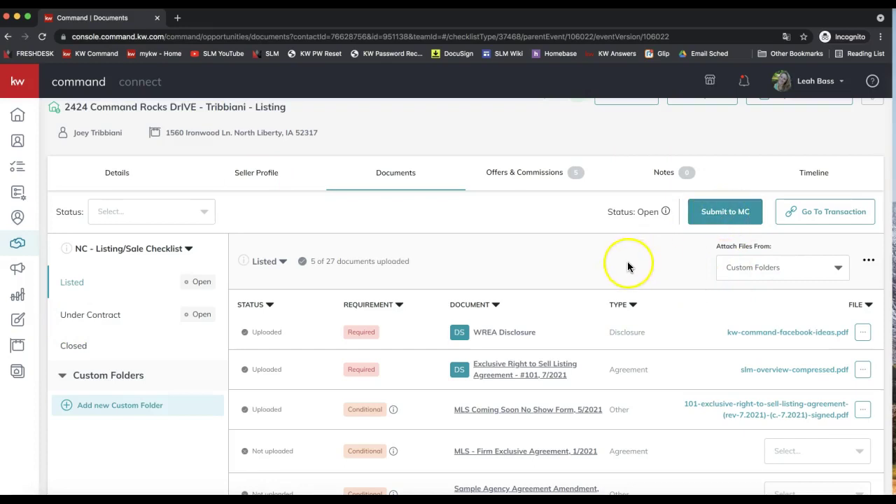
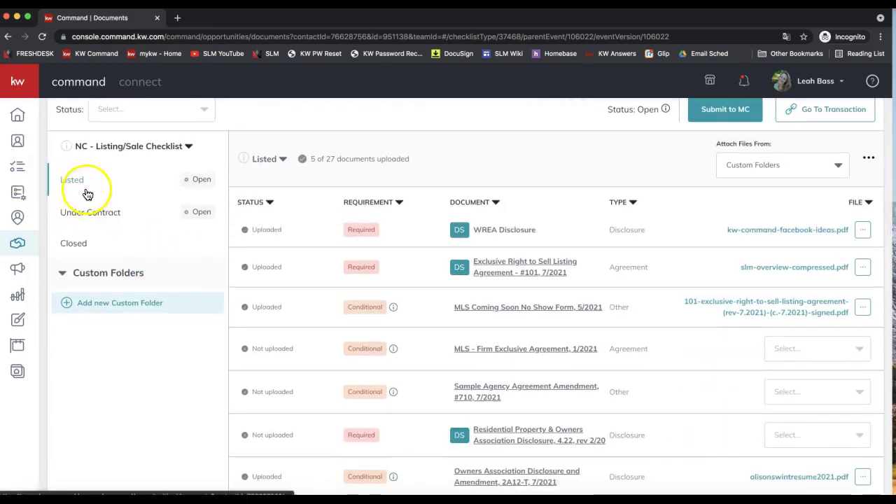
Open the Under Contract checklist and review its required documents and attached files.
{"action": "scroll", "coordinate": [87, 194], "scroll_direction": "up", "scroll_amount": 4}
{"action": "left_click", "coordinate": [98, 344]}
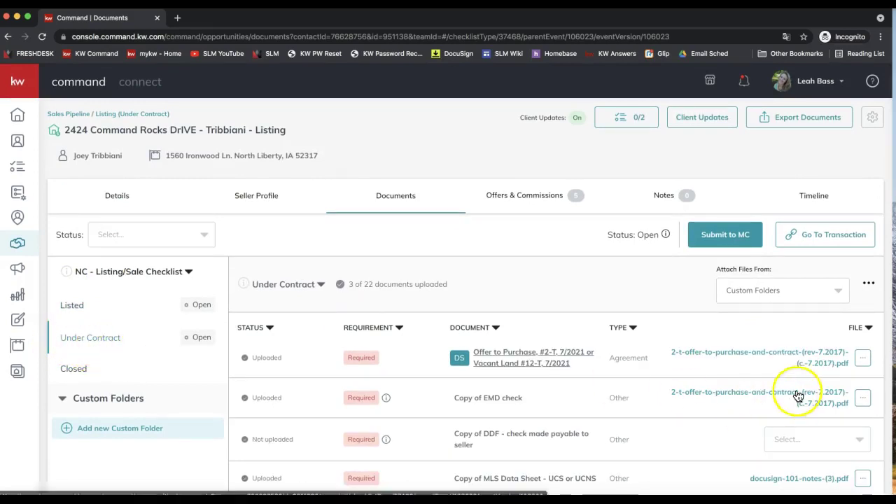
{"action": "scroll", "coordinate": [794, 392], "scroll_direction": "down", "scroll_amount": 3}
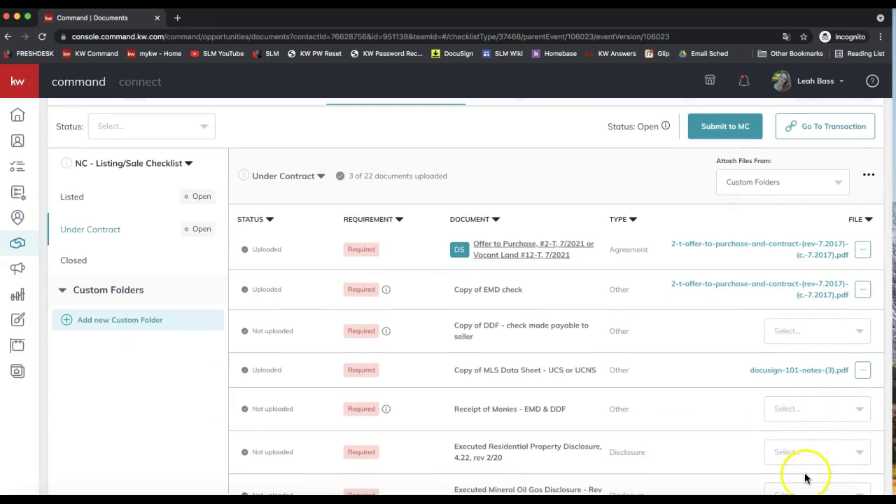
{"action": "scroll", "coordinate": [809, 472], "scroll_direction": "up", "scroll_amount": 3}
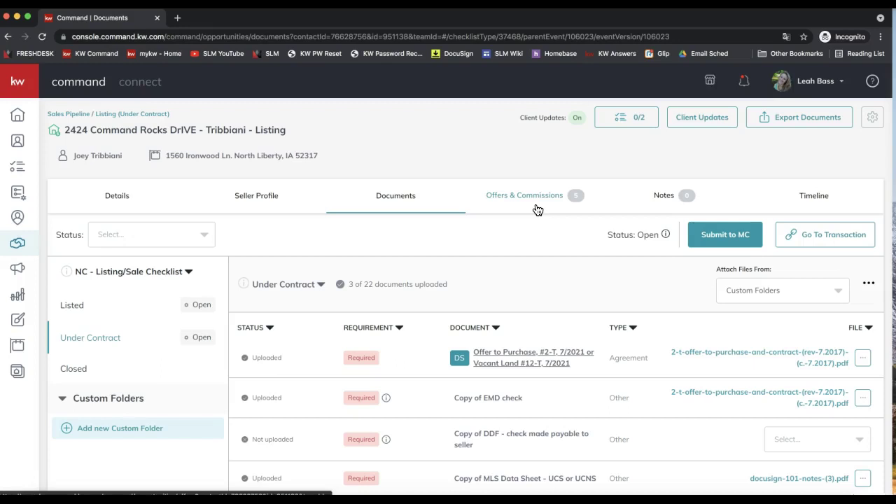
{"action": "left_click", "coordinate": [91, 343]}
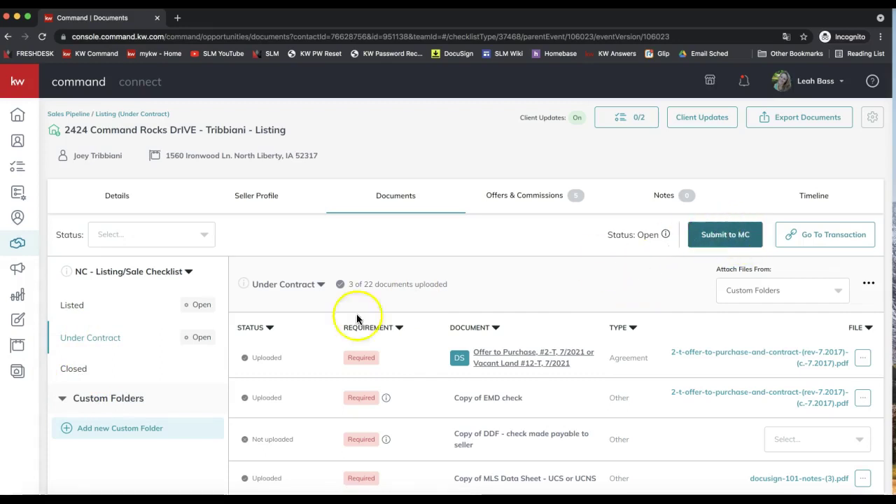
Compare the Closed checklist's documents and submission option with those of the Under Contract checklist, ending on Under Contract.
{"action": "left_click", "coordinate": [74, 371]}
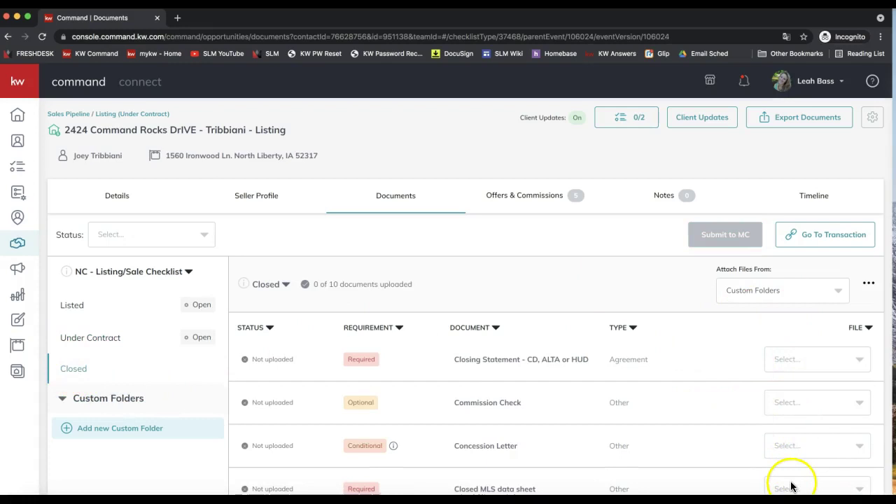
{"action": "left_click", "coordinate": [735, 236]}
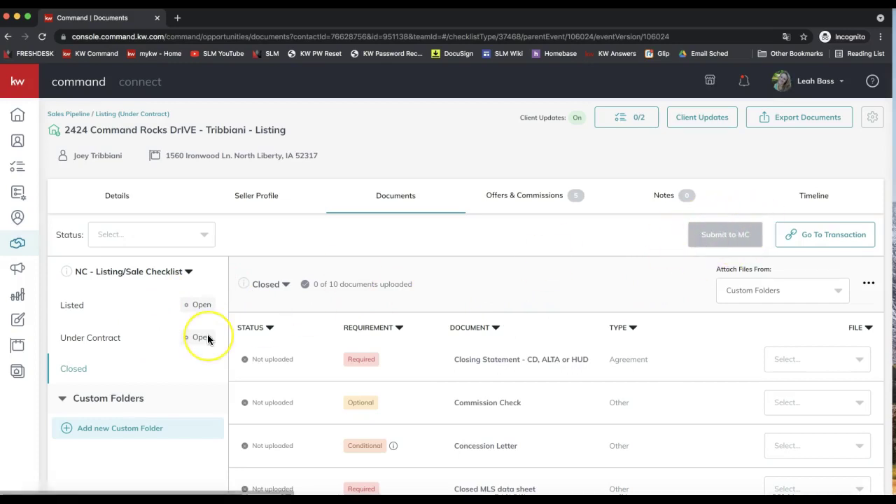
{"action": "left_click", "coordinate": [84, 333]}
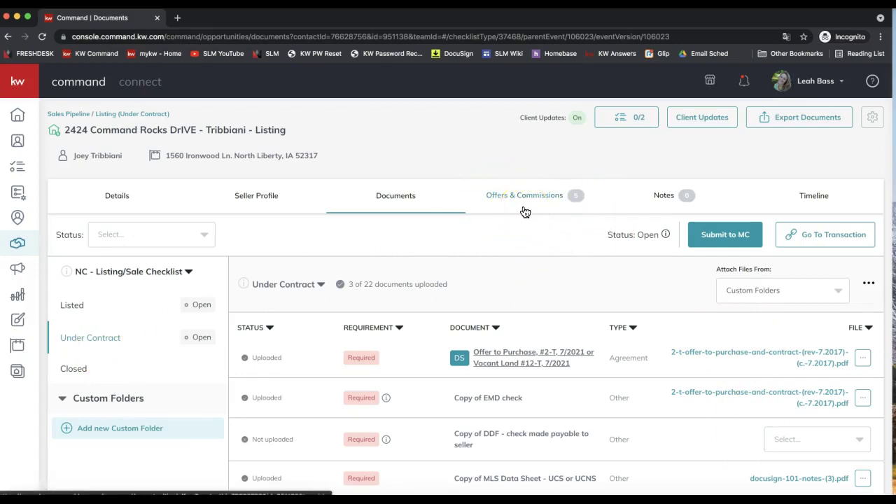
{"action": "scroll", "coordinate": [525, 212], "scroll_direction": "down", "scroll_amount": 1}
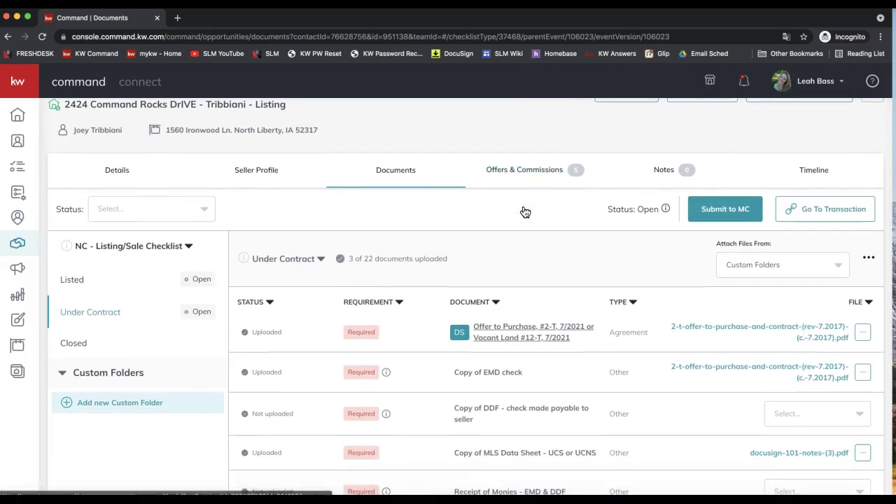
{"action": "left_click", "coordinate": [74, 343]}
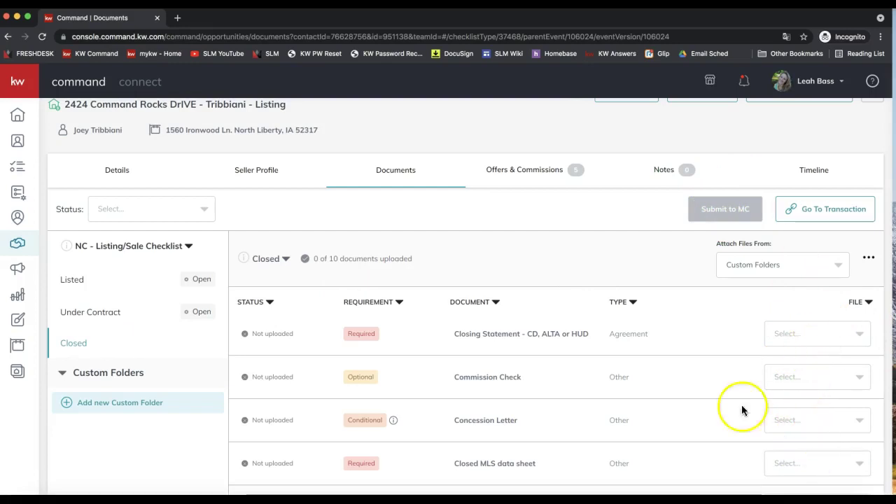
{"action": "left_click", "coordinate": [114, 316]}
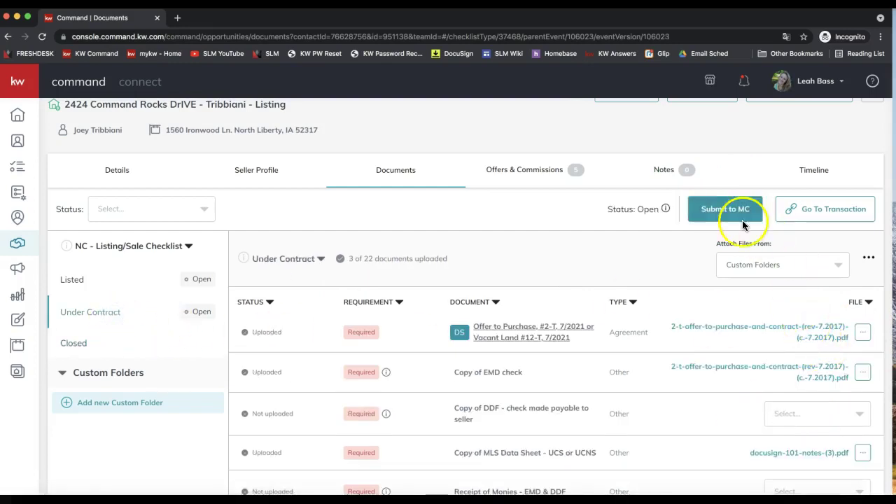
Examine the additional actions offered for the Under Contract checklist and close them without choosing one.
{"action": "left_click", "coordinate": [721, 222]}
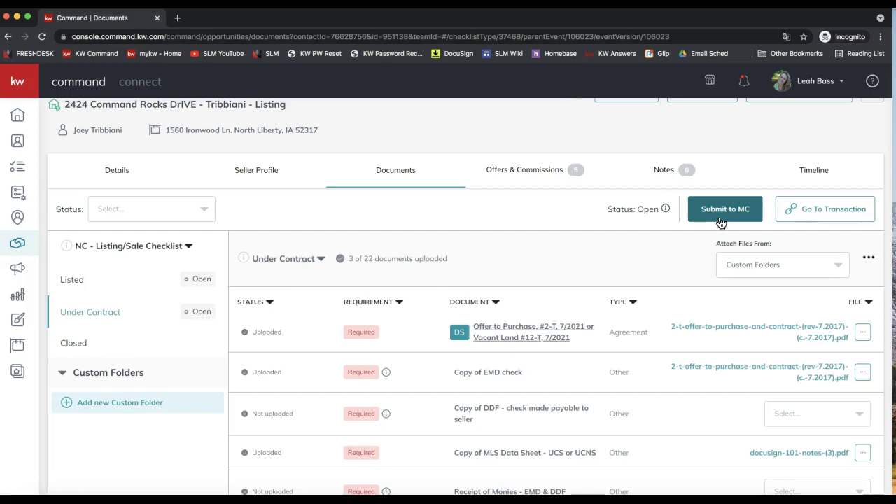
{"action": "left_click", "coordinate": [868, 259]}
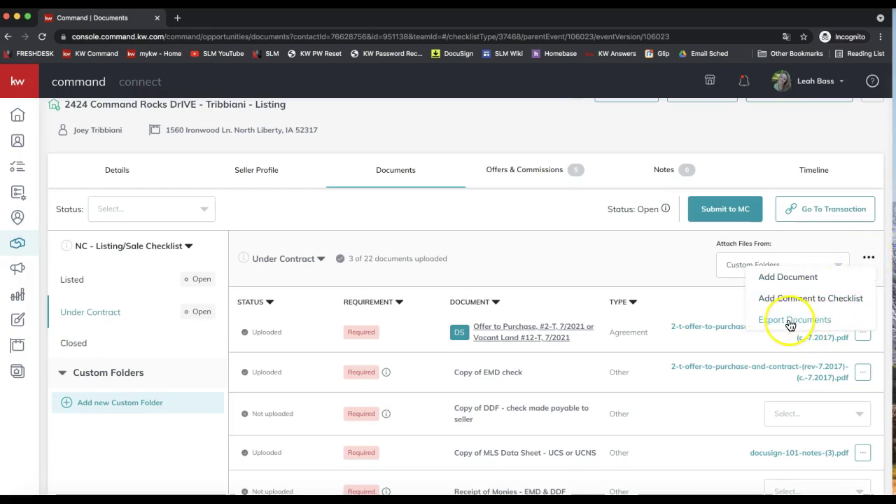
{"action": "left_click", "coordinate": [574, 271]}
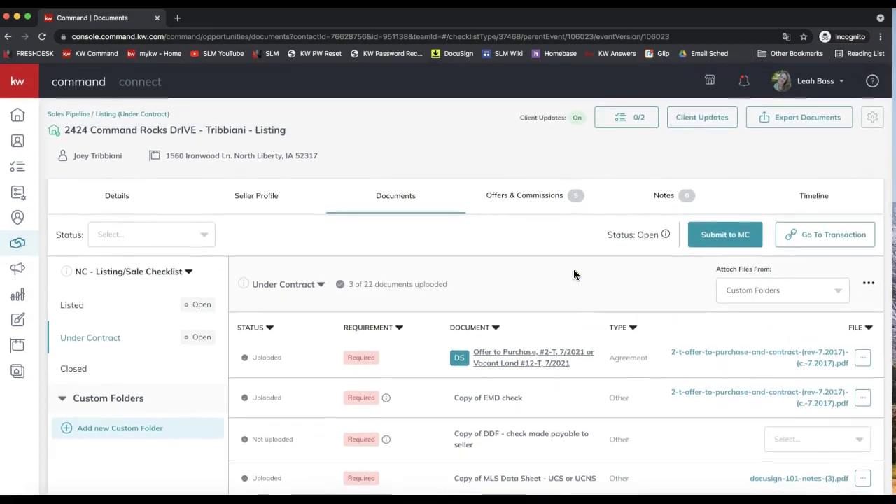